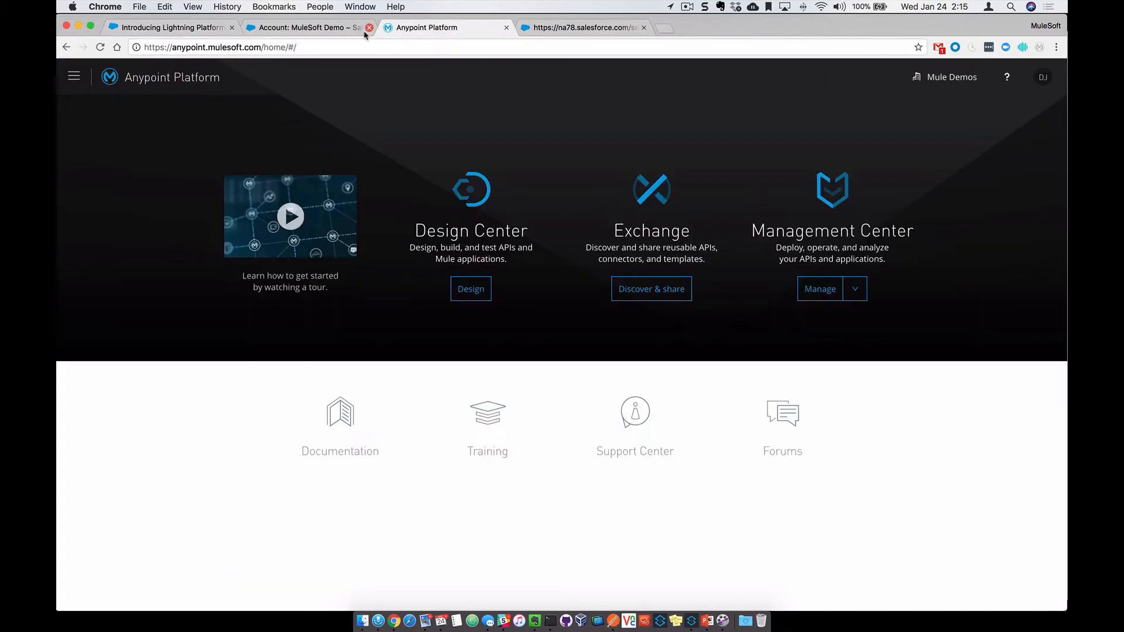
Switch to the Salesforce account page and open the Apps list under Create in Setup.
click(318, 31)
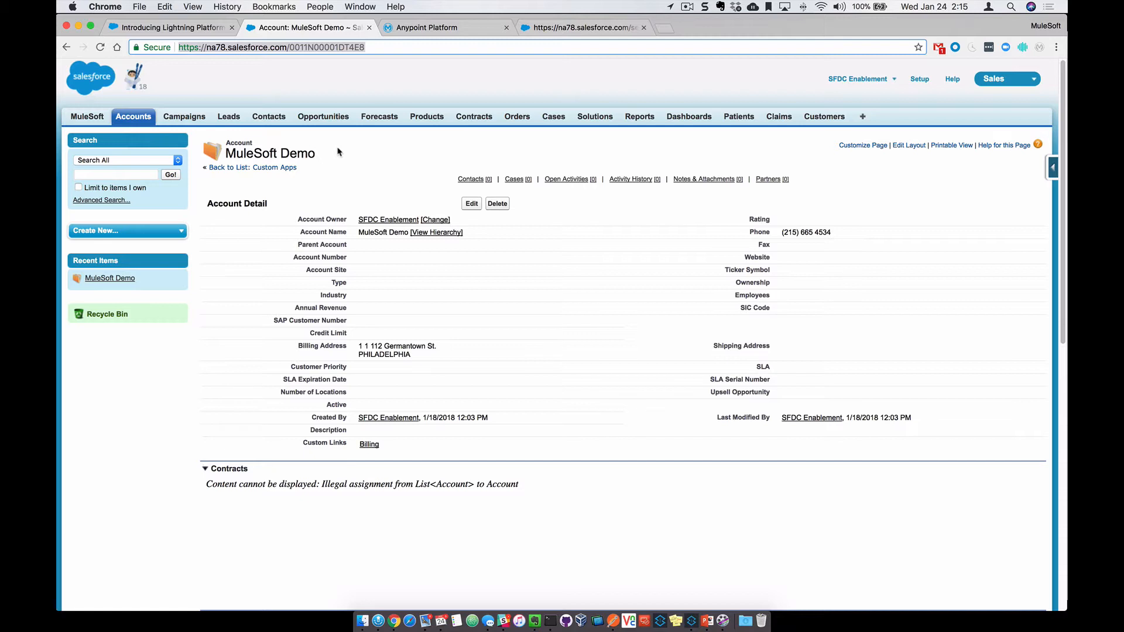
click(920, 80)
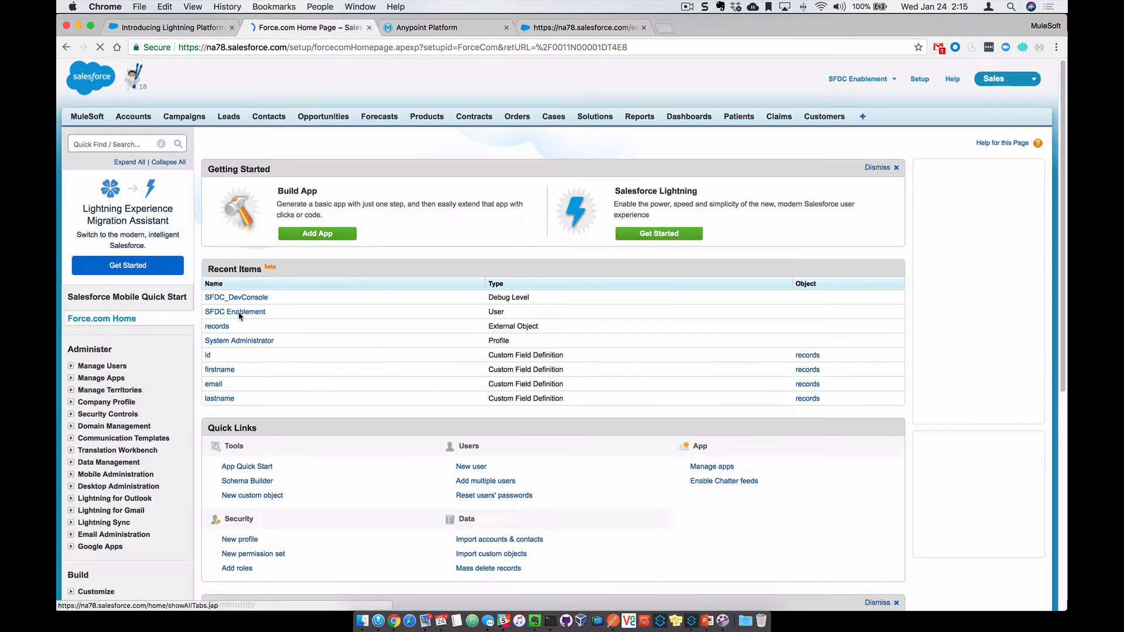
scroll(172, 433, down, 5)
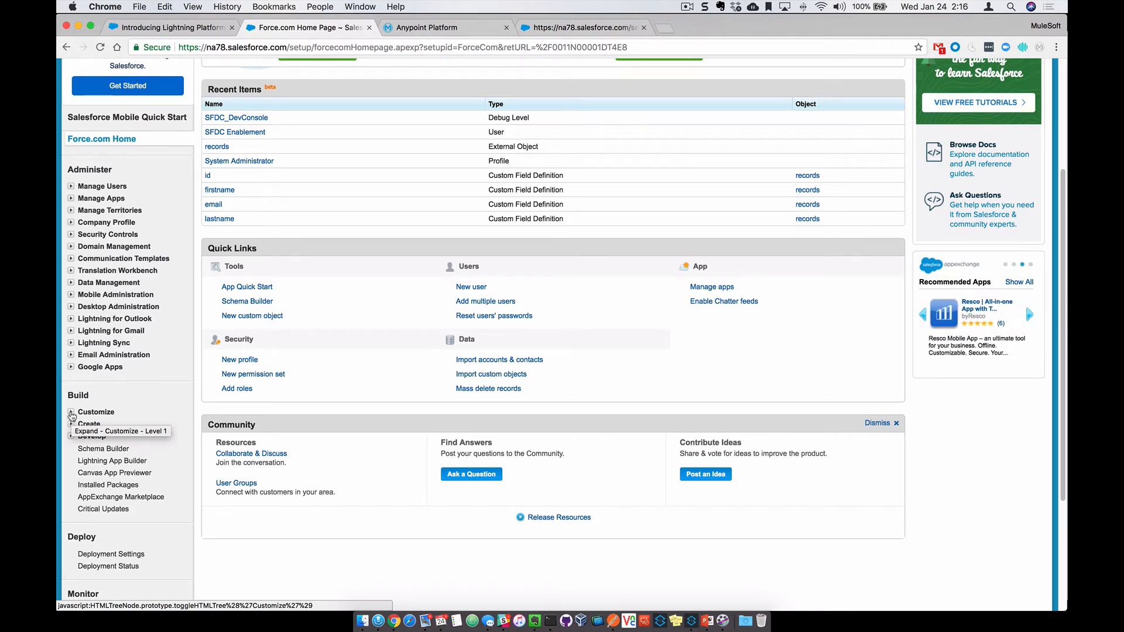
click(71, 414)
click(71, 413)
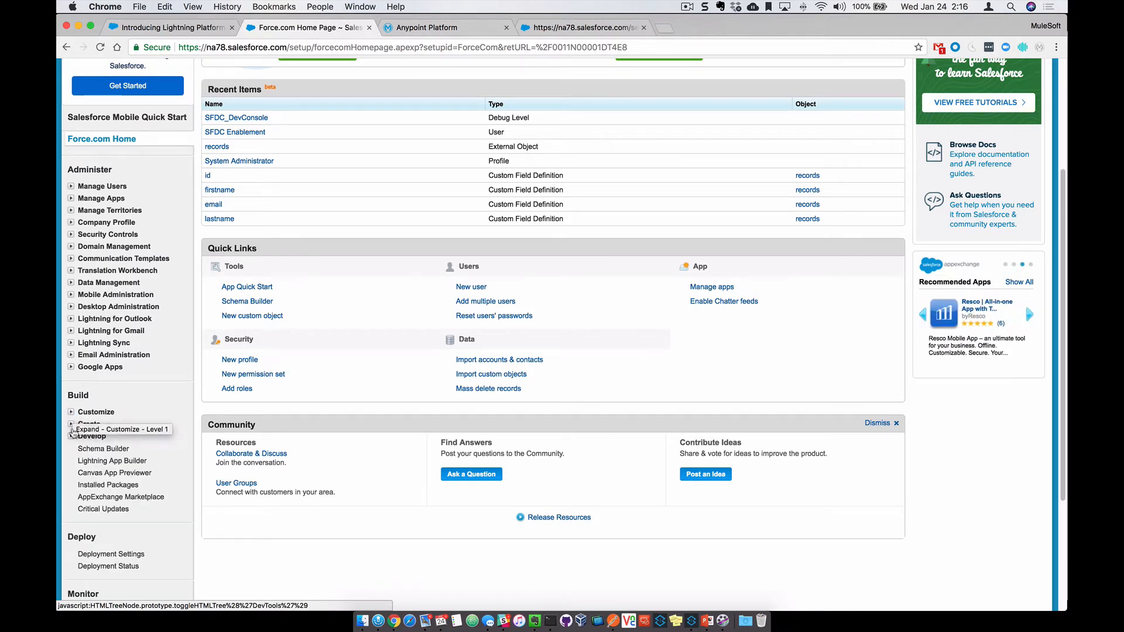
click(71, 426)
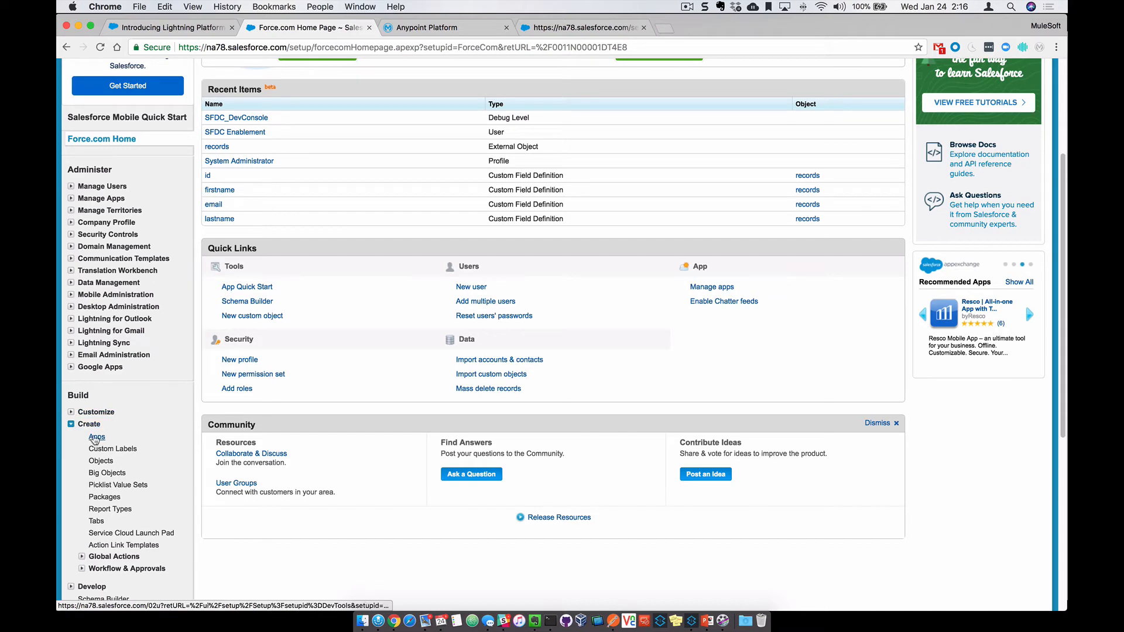
click(97, 438)
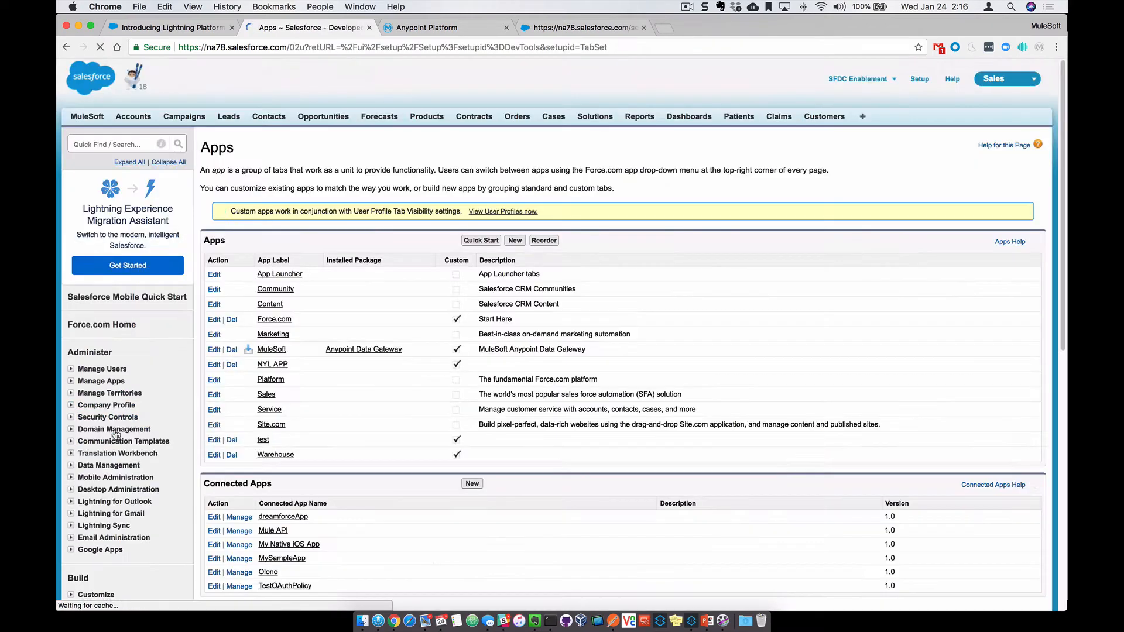
Open the dreamforceApp connected app and examine its OAuth settings, including the consumer key and consumer secret.
scroll(353, 492, down, 2)
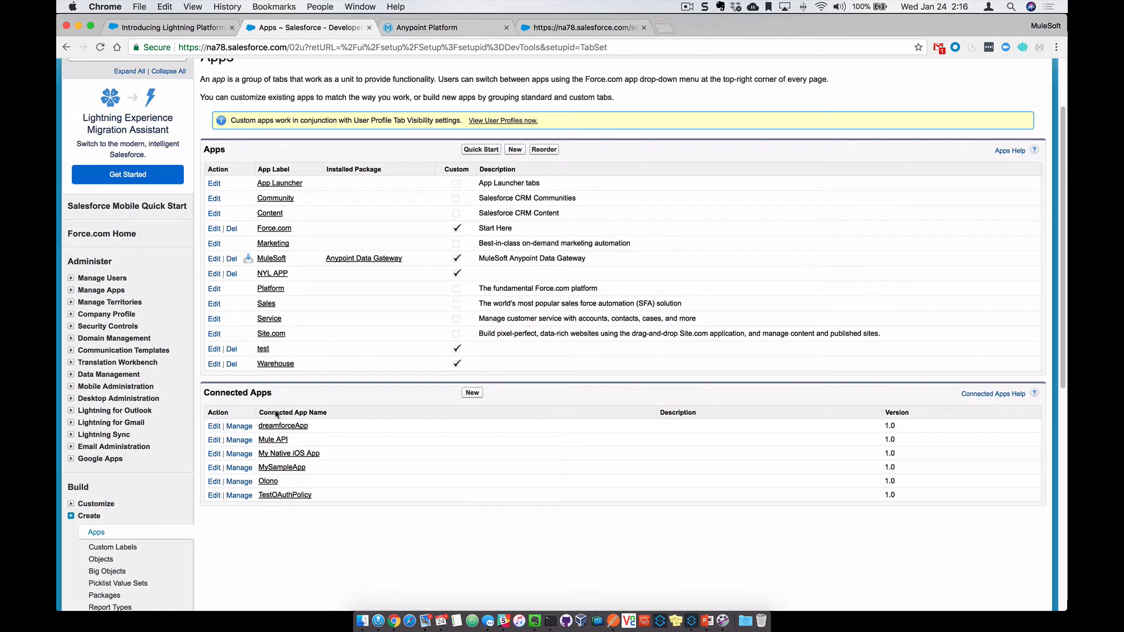
click(285, 427)
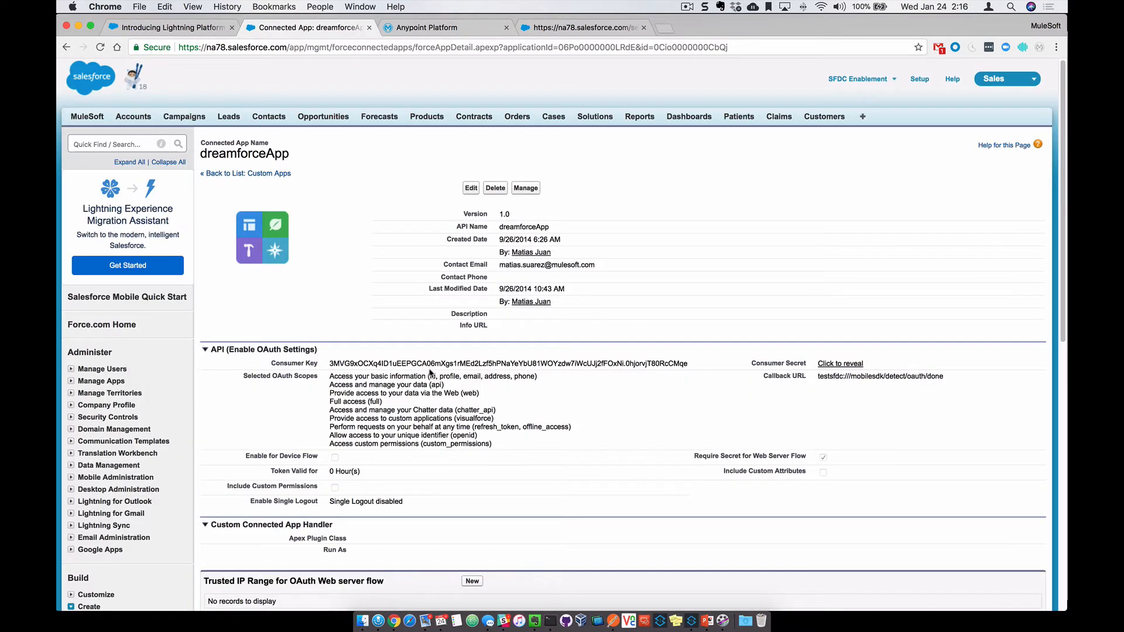
scroll(435, 383, down, 5)
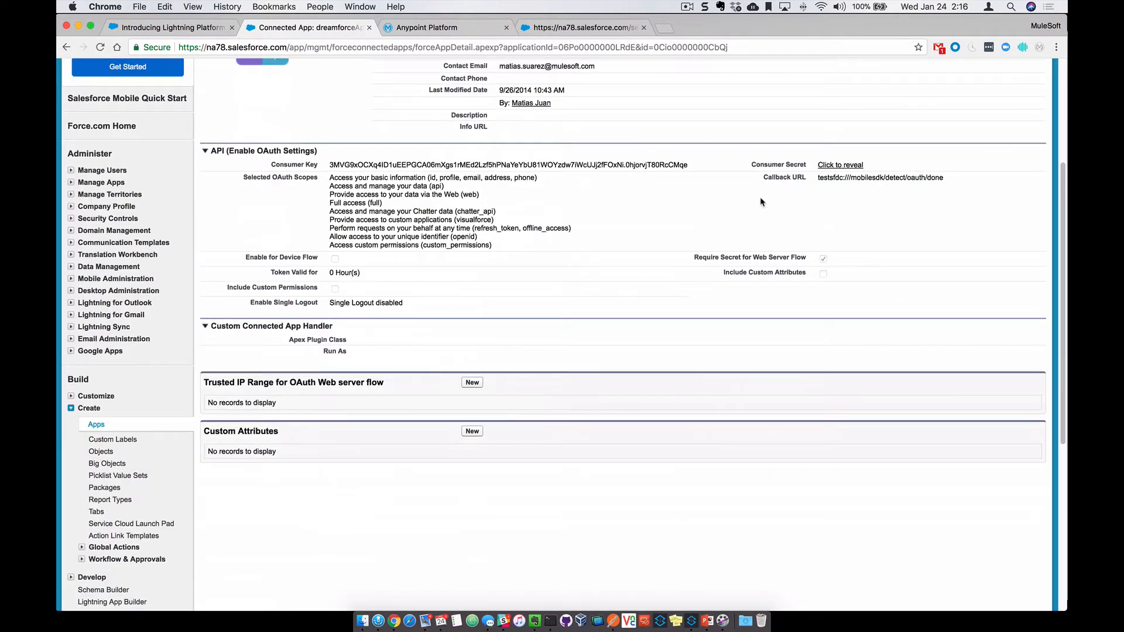
click(841, 165)
Switch to Anypoint Platform and open Exchange to view the shared assets.
click(432, 28)
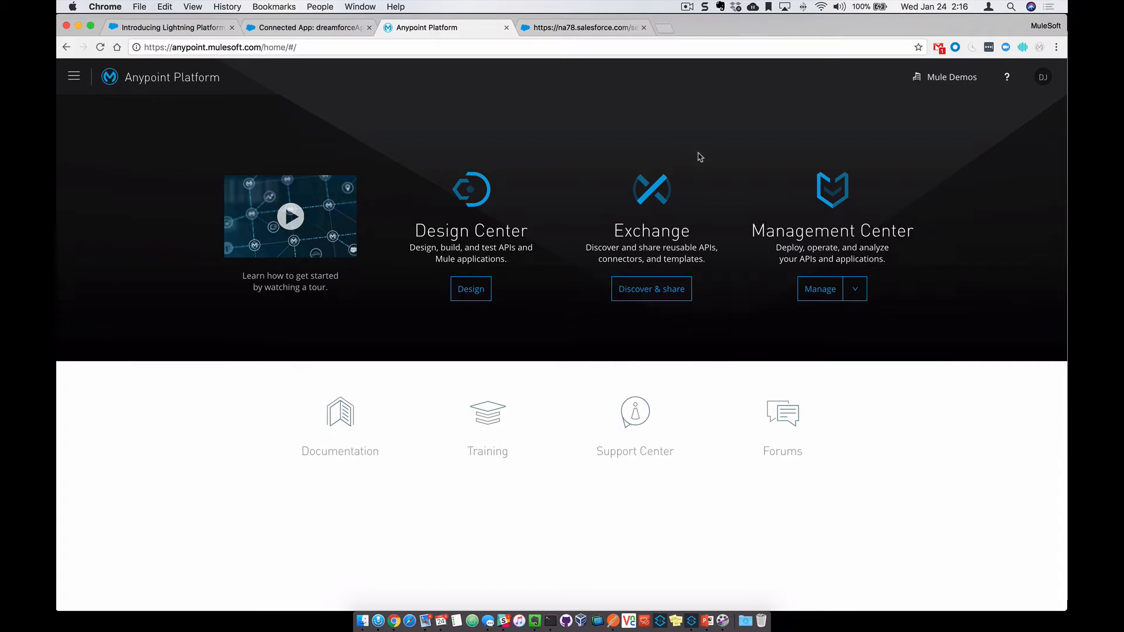
click(649, 297)
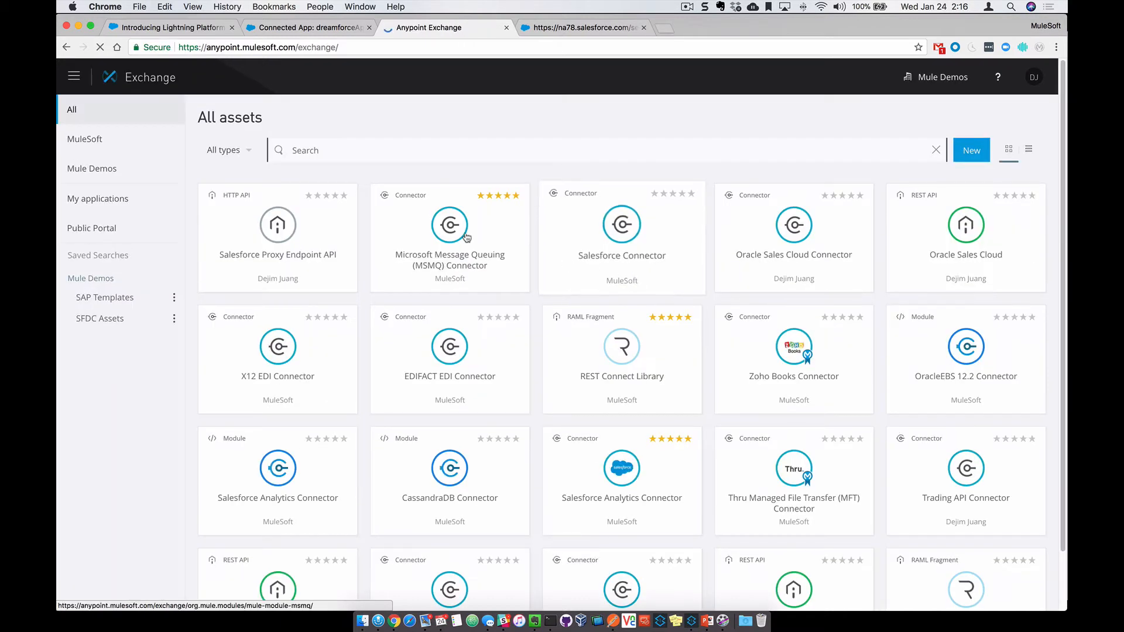
click(975, 160)
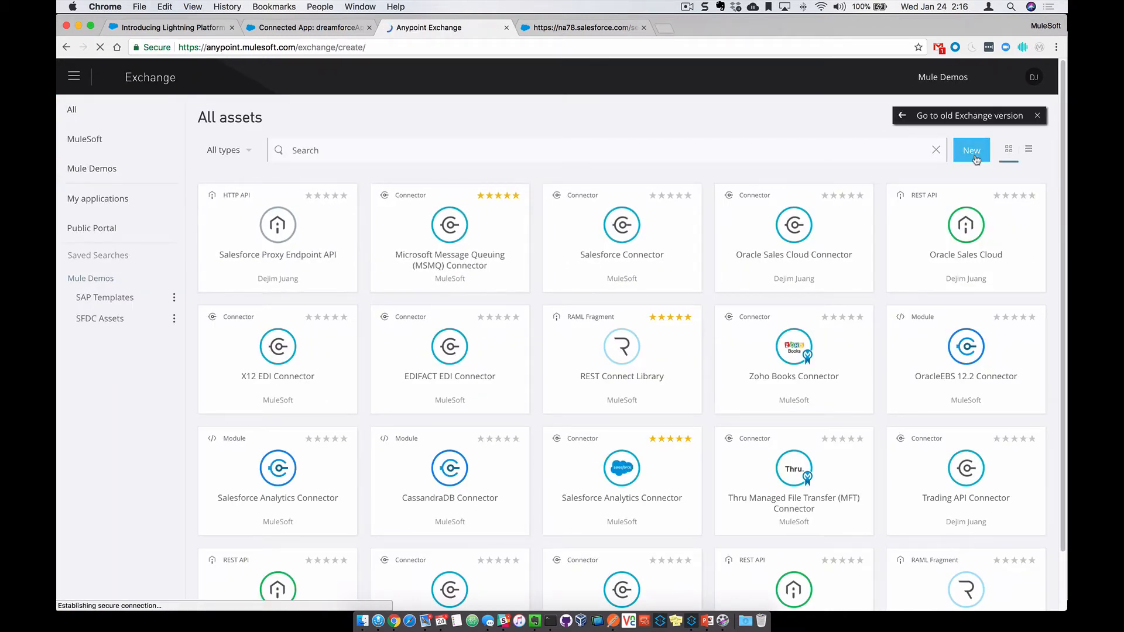
click(357, 149)
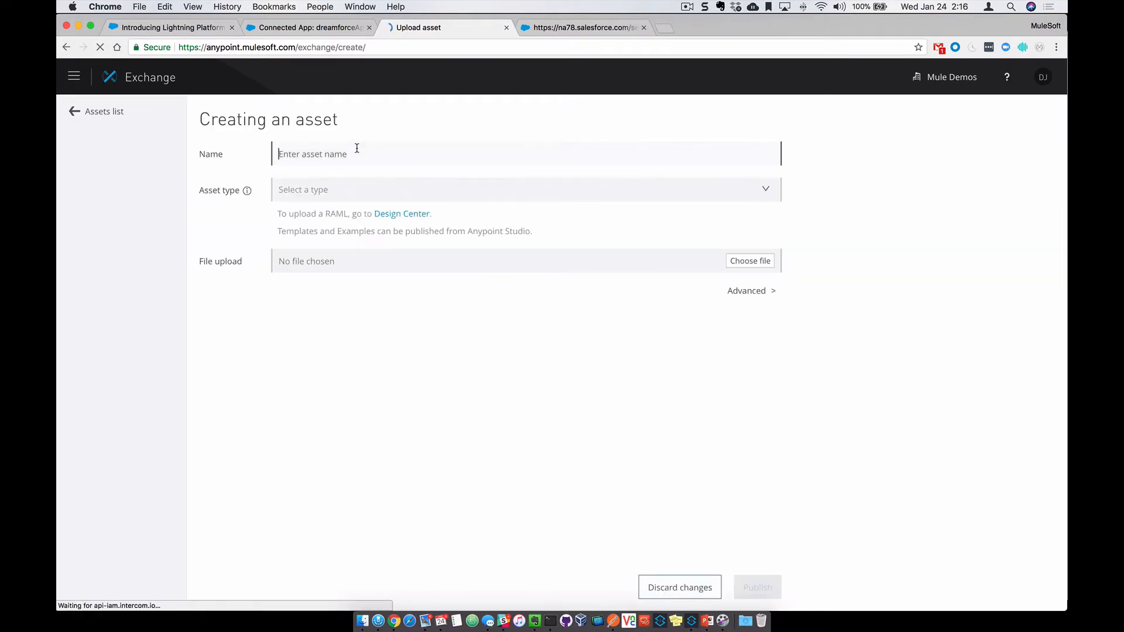
text(Salesf)
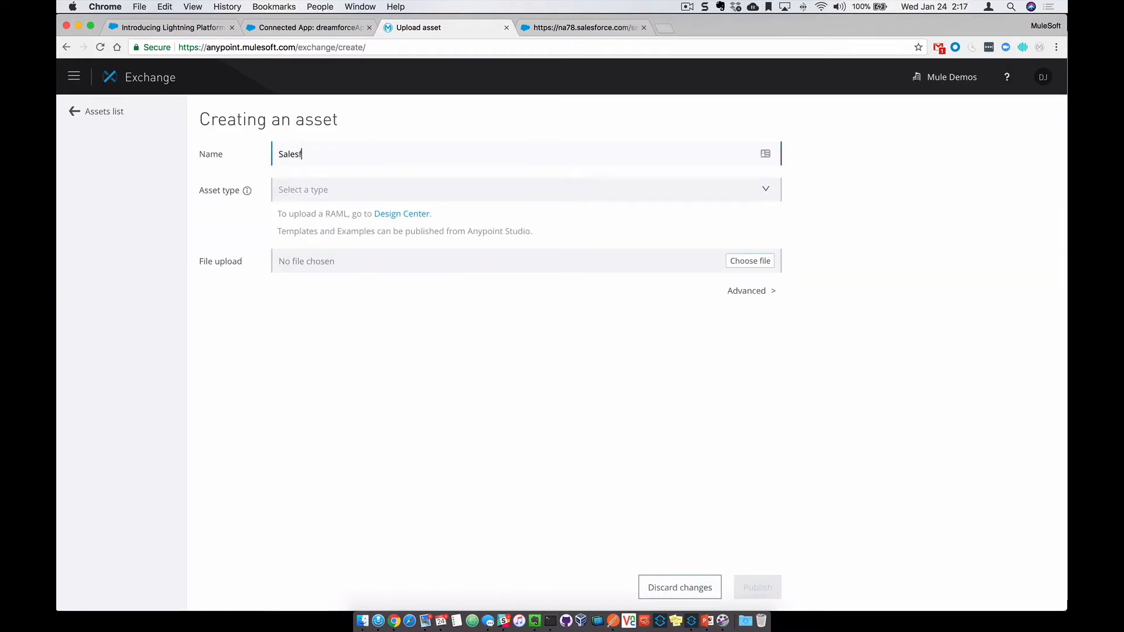
text(orce Proxy Endpoint API)
click(712, 191)
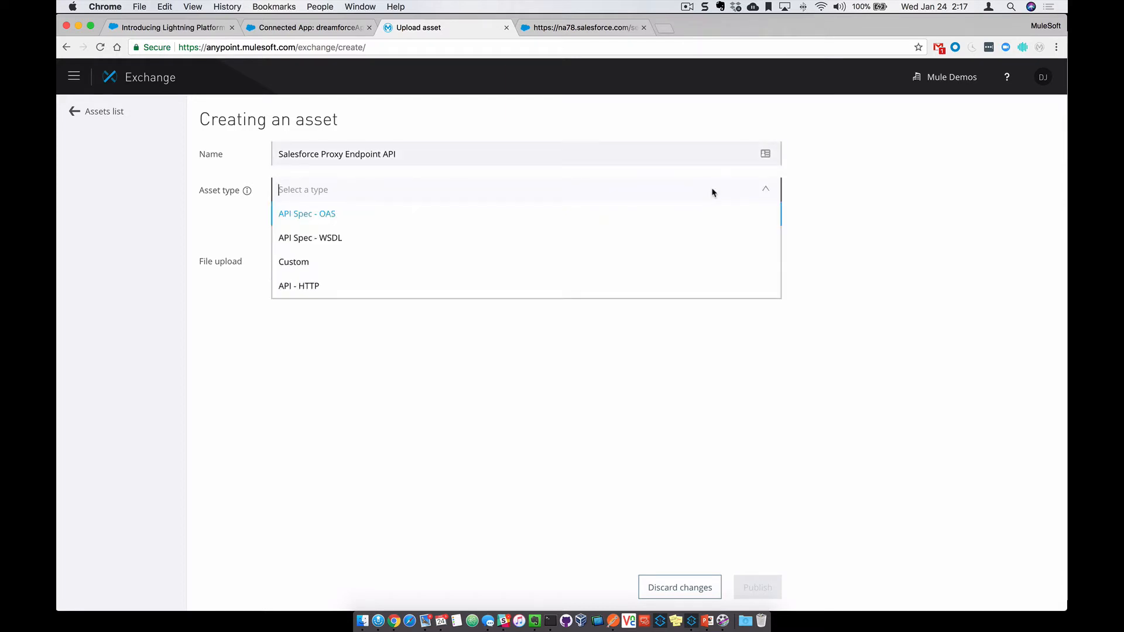
click(330, 292)
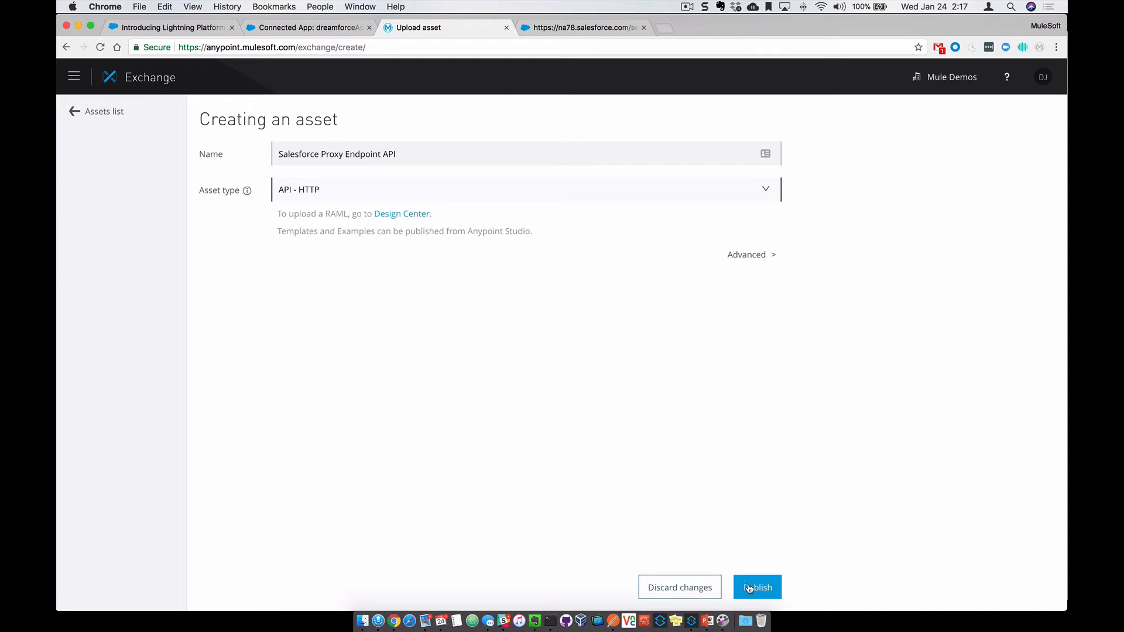
click(679, 588)
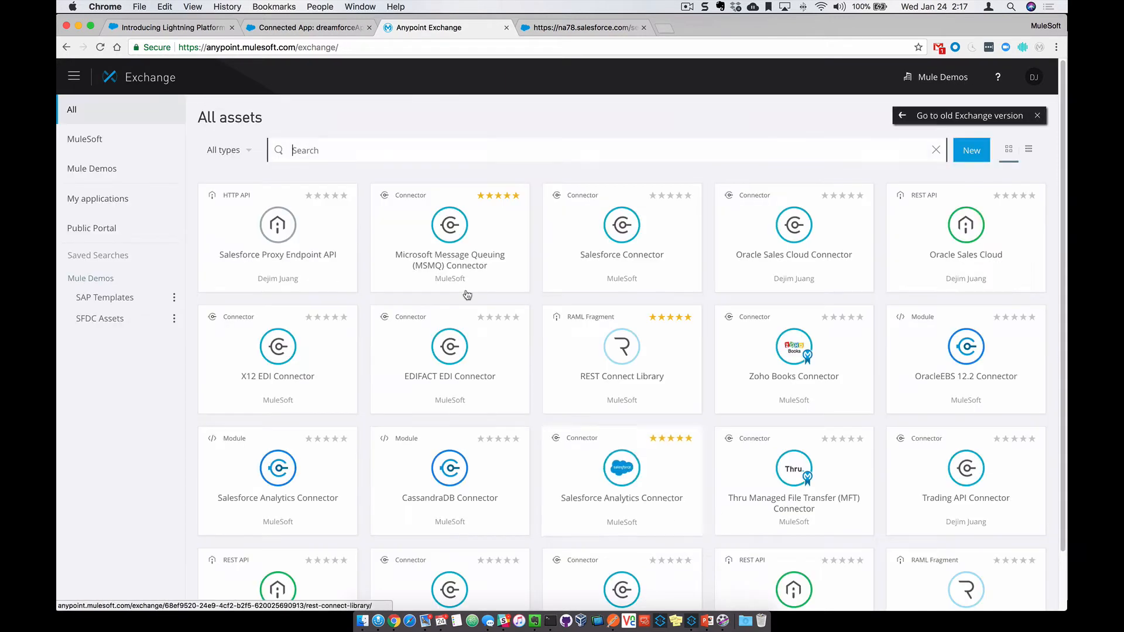
Open the Salesforce Proxy Endpoint API asset from the Mule Demos assets in Exchange.
click(102, 170)
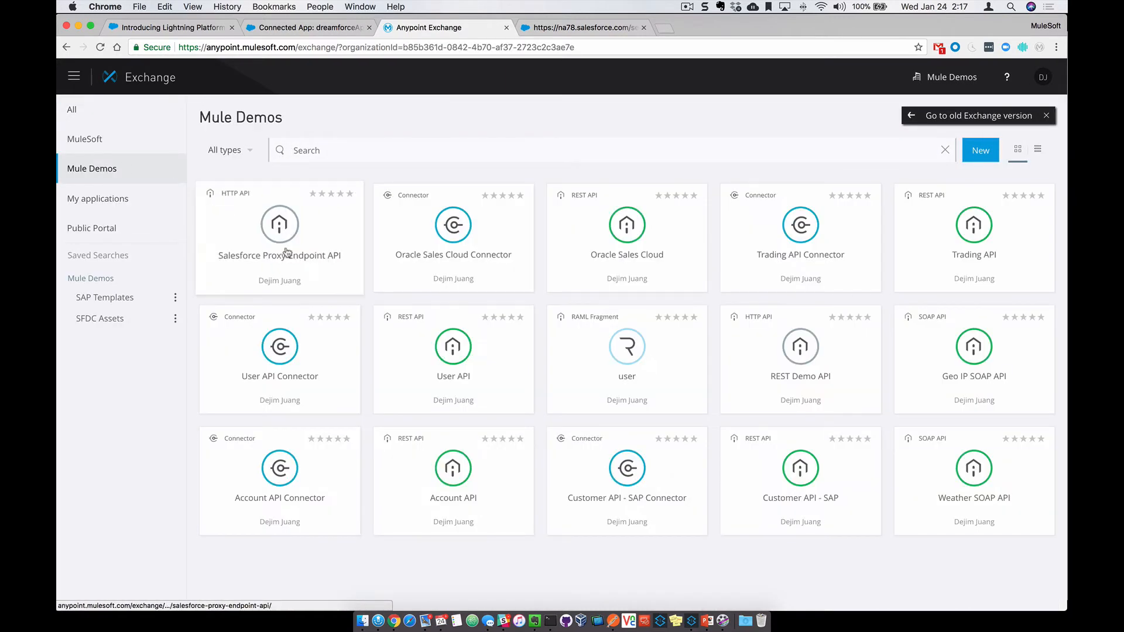
click(326, 273)
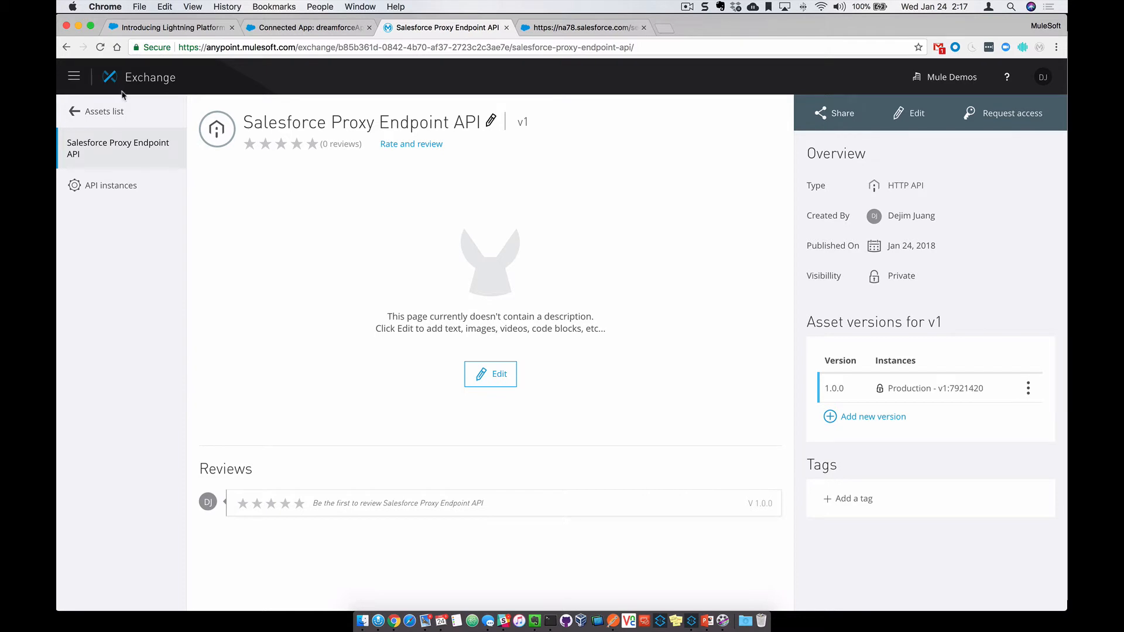
In API Manager, start managing an API from Exchange and choose Salesforce Proxy Endpoint API.
click(74, 77)
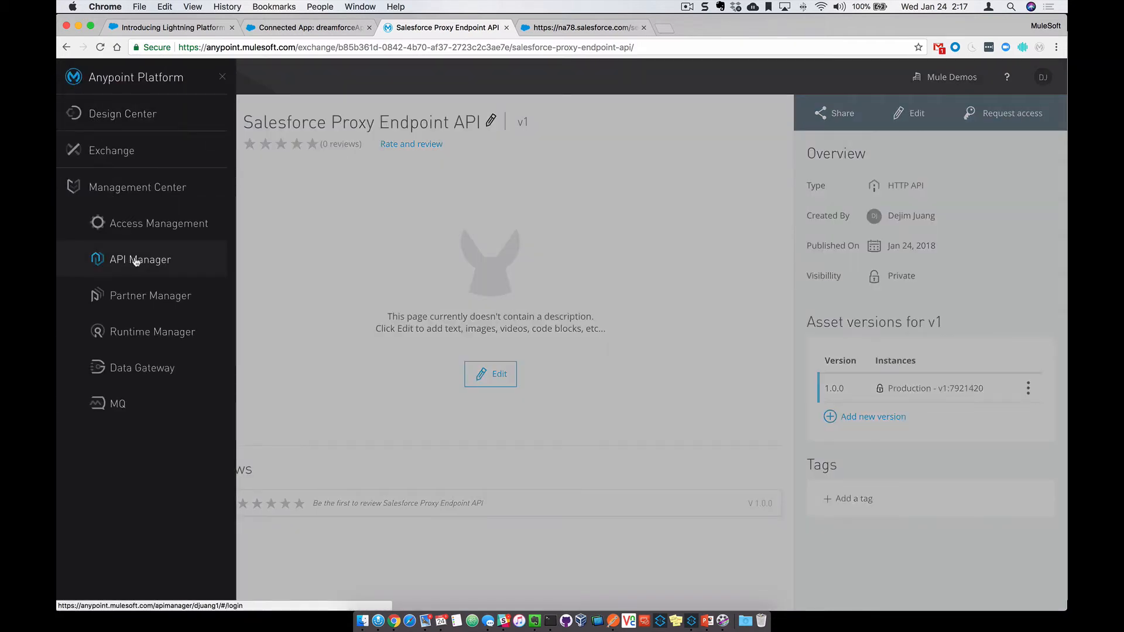
click(152, 266)
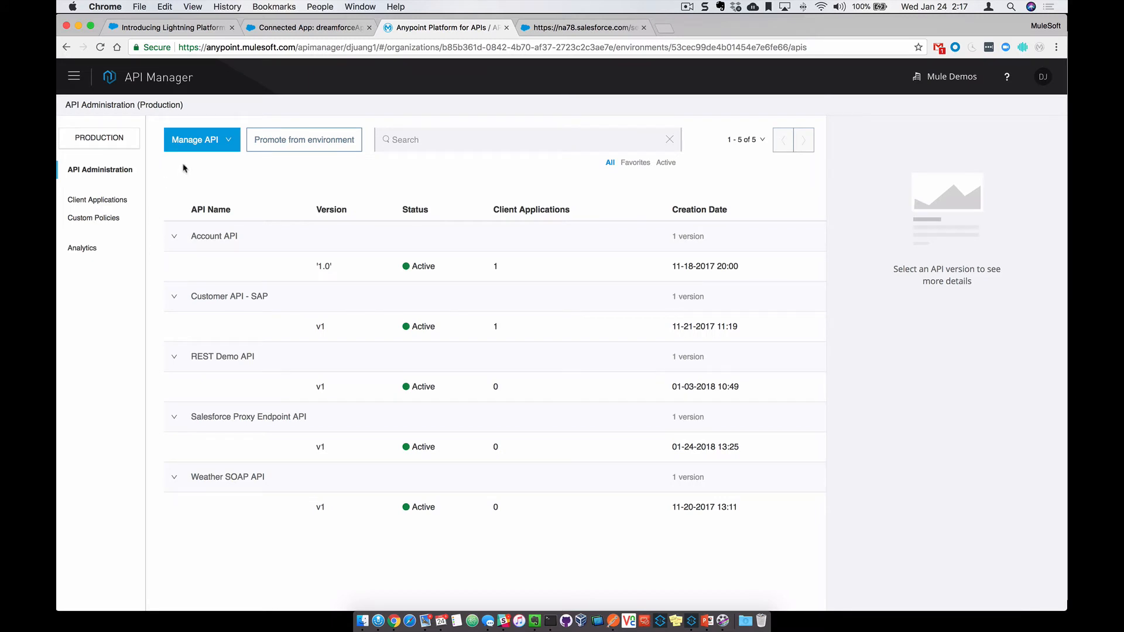
click(201, 143)
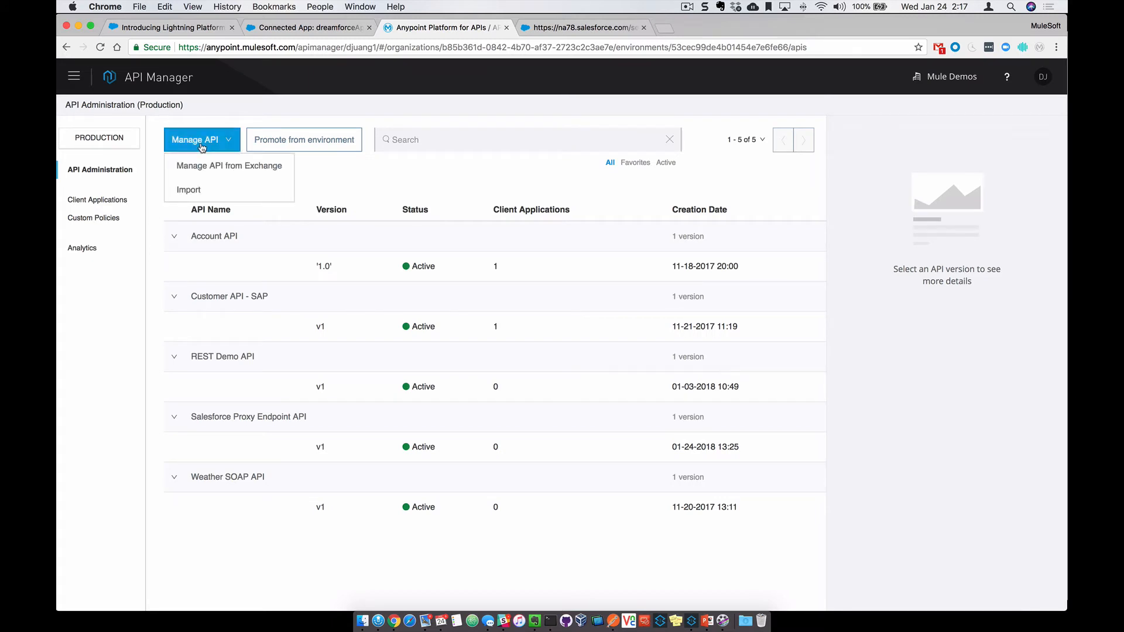
click(263, 170)
click(421, 222)
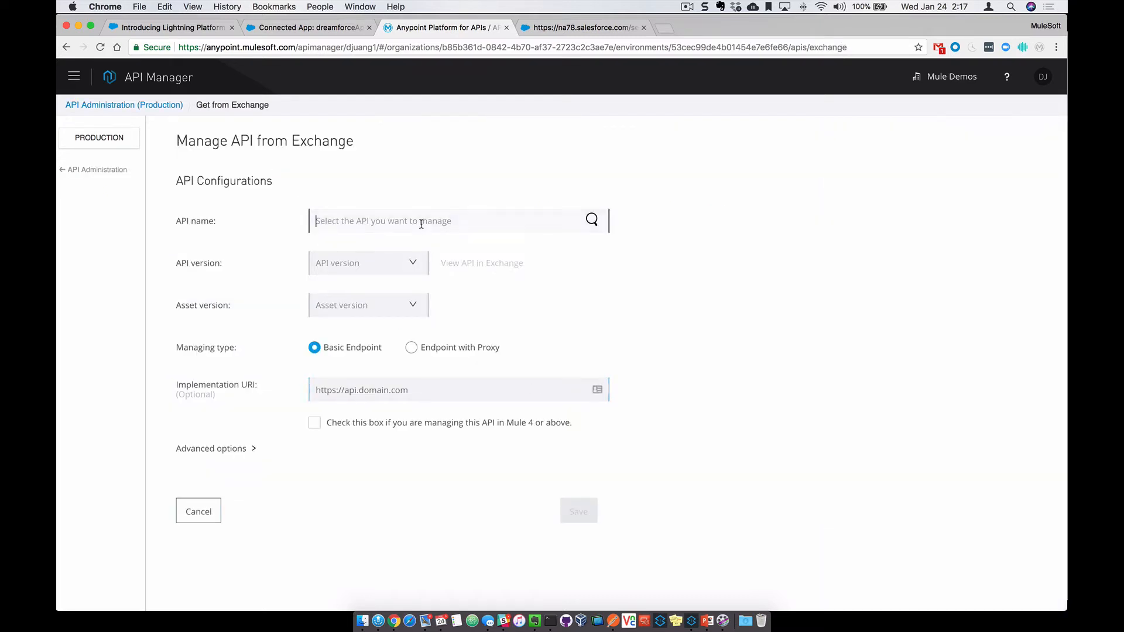
text(Sales)
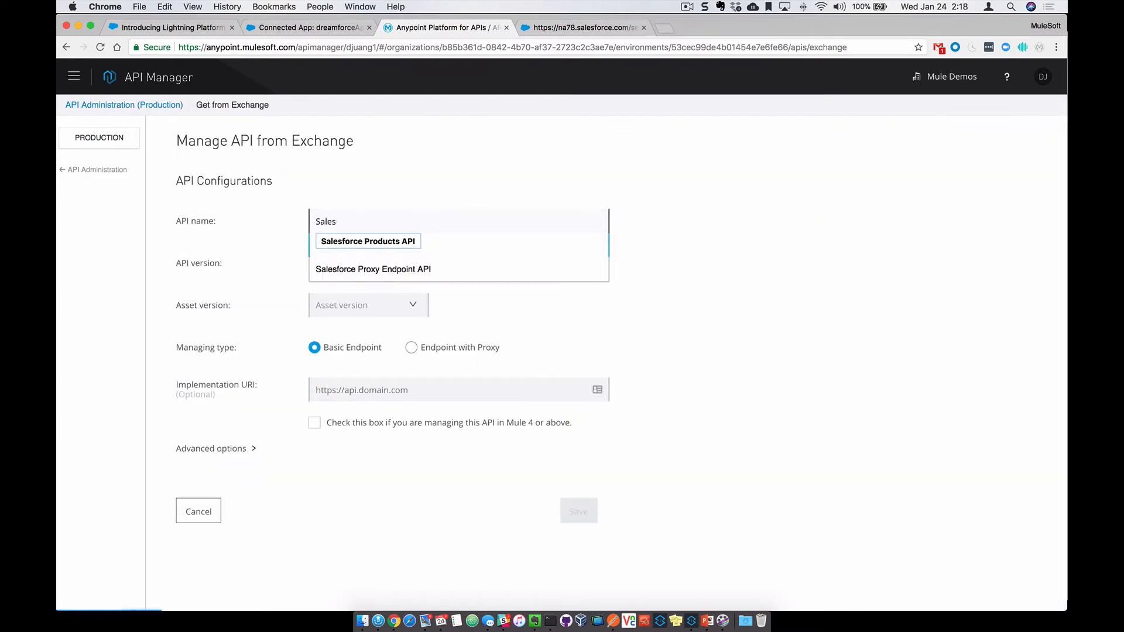
click(374, 276)
Set the API version to v1, the asset version to 1.0.0 and the managing type to Endpoint with Proxy.
click(406, 276)
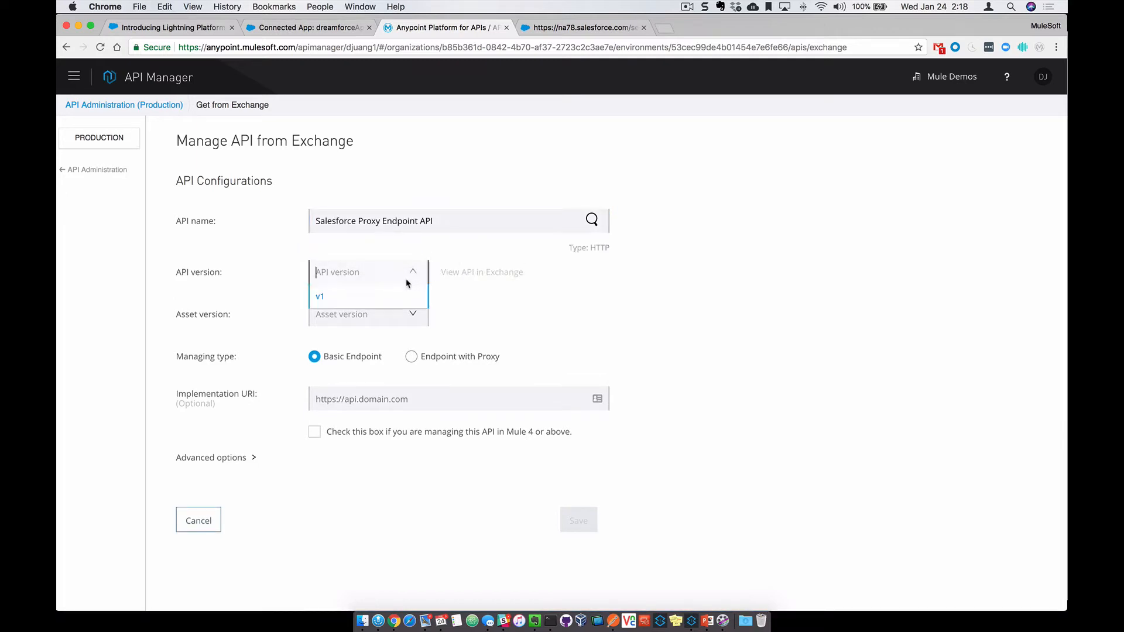
click(382, 300)
click(379, 320)
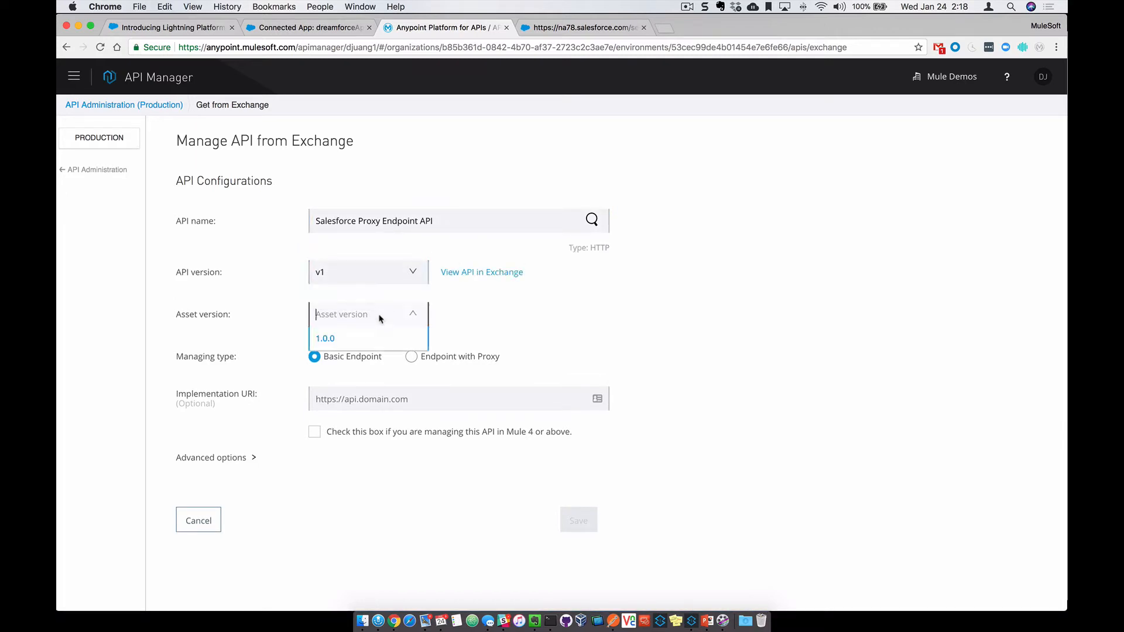
click(362, 345)
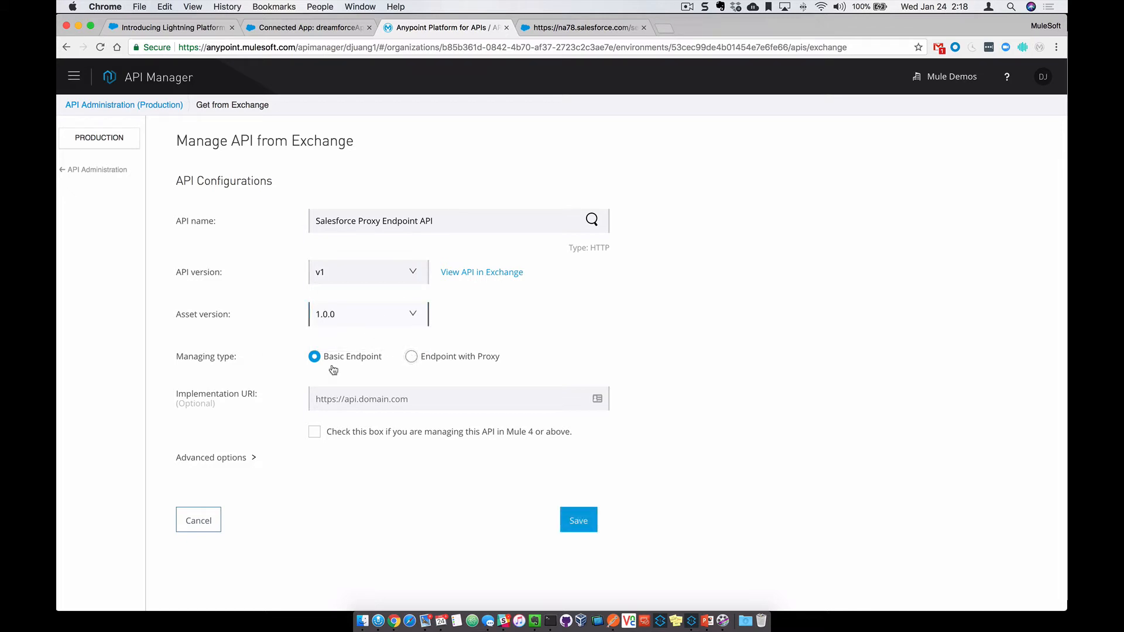
click(411, 358)
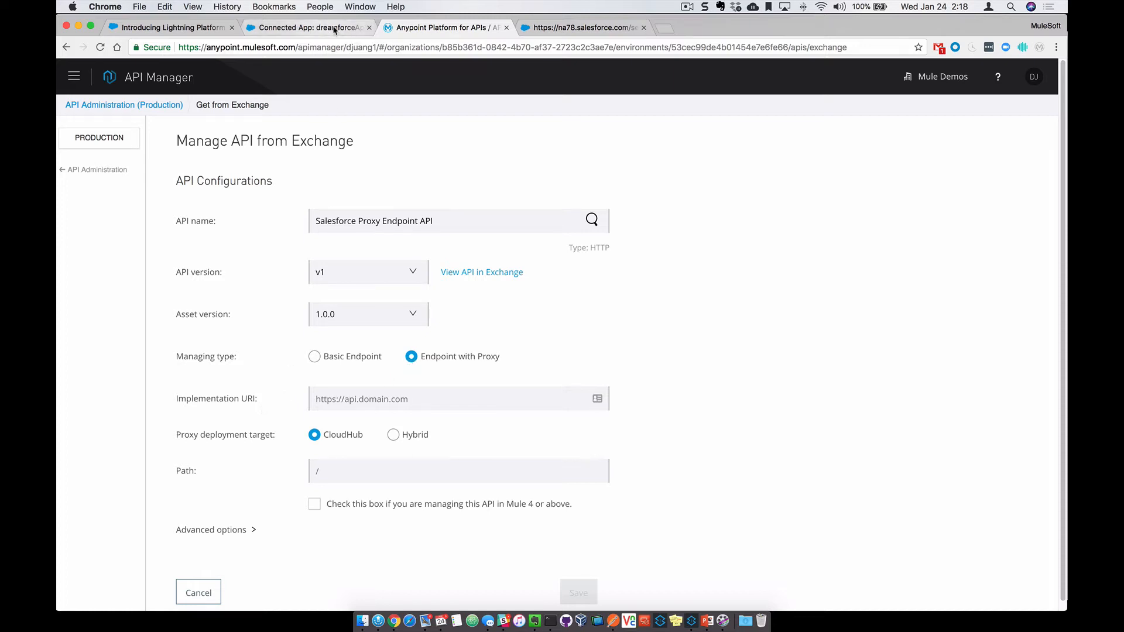
Switch to the Salesforce REST versions page and examine the instance name and domain in its services/data address.
click(567, 33)
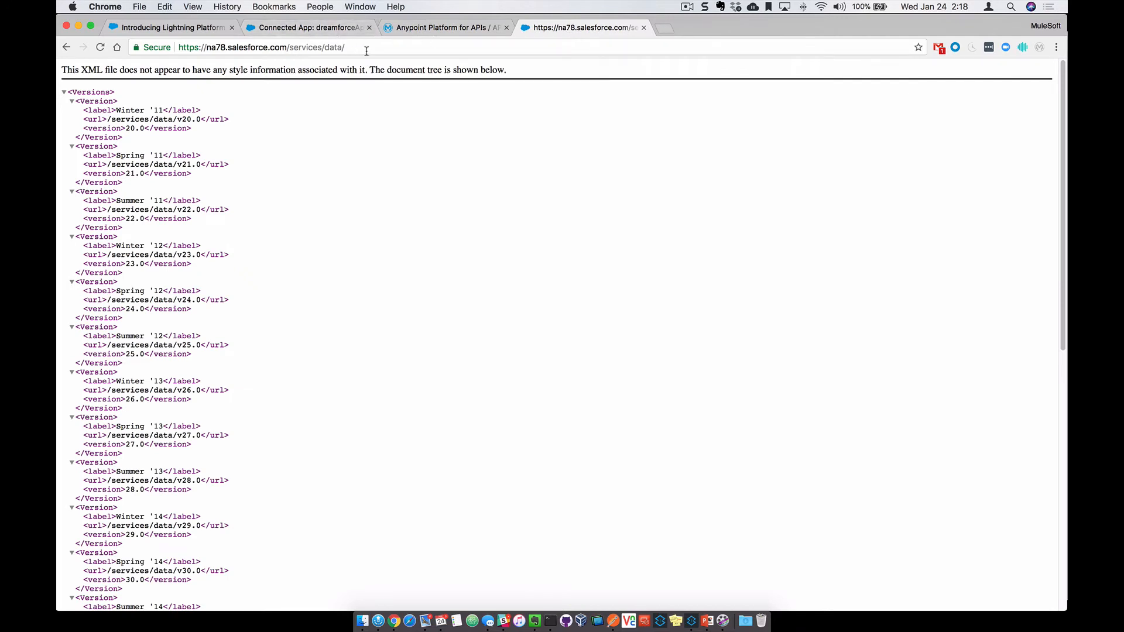
drag(206, 47, 226, 50)
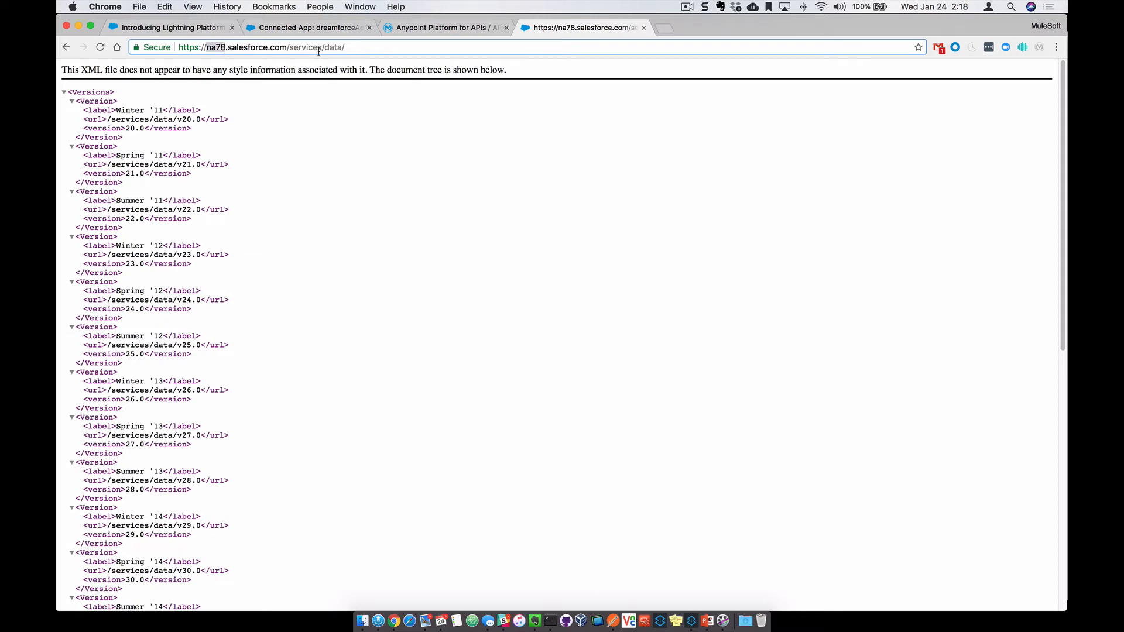
click(287, 47)
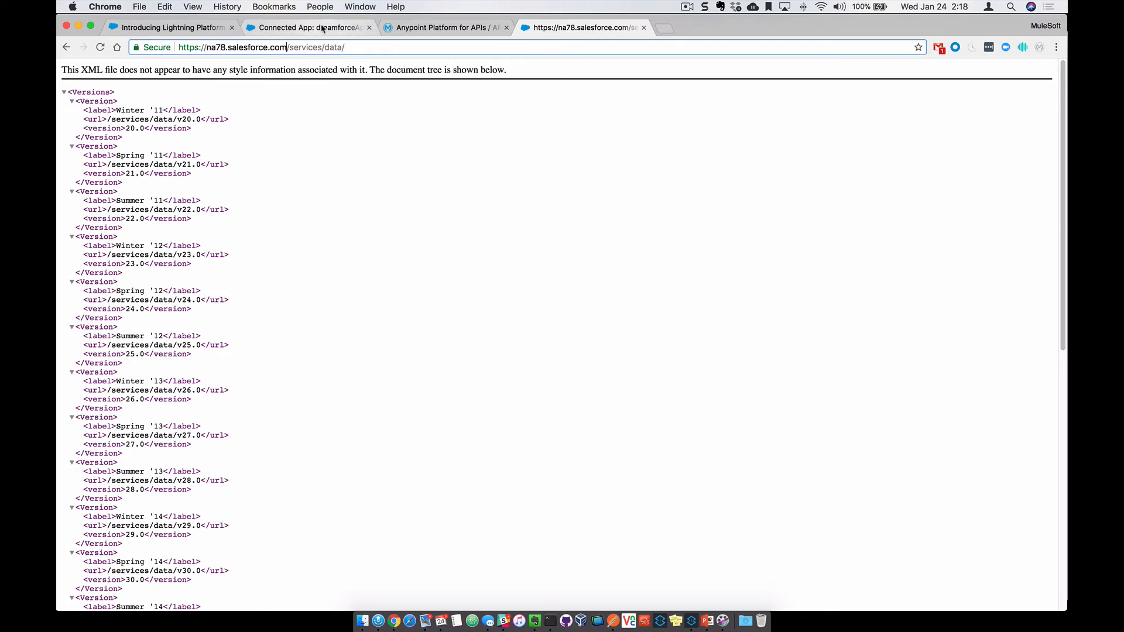
Open the Get a List of Objects example in the Force.com REST API Developer Guide.
click(323, 28)
click(205, 28)
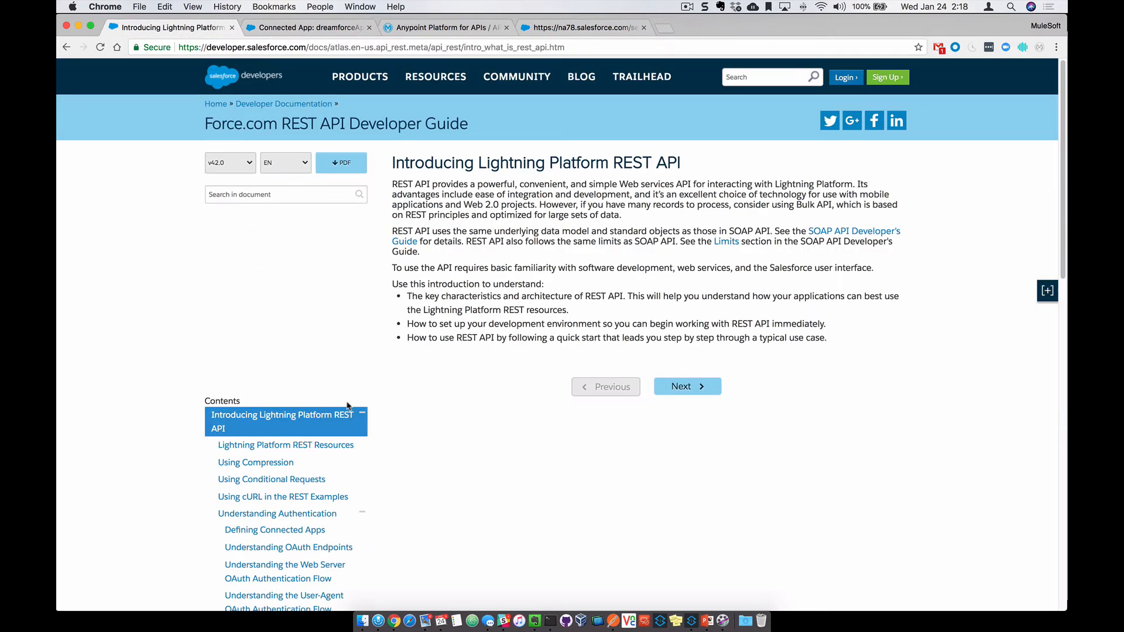
scroll(349, 409, down, 3)
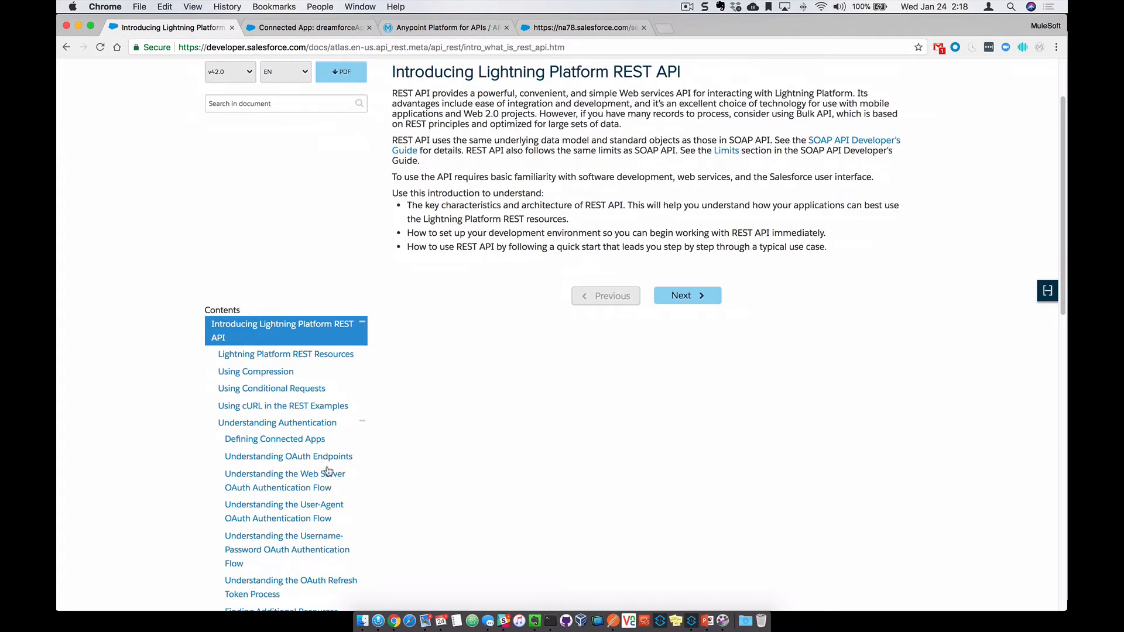
scroll(325, 474, down, 7)
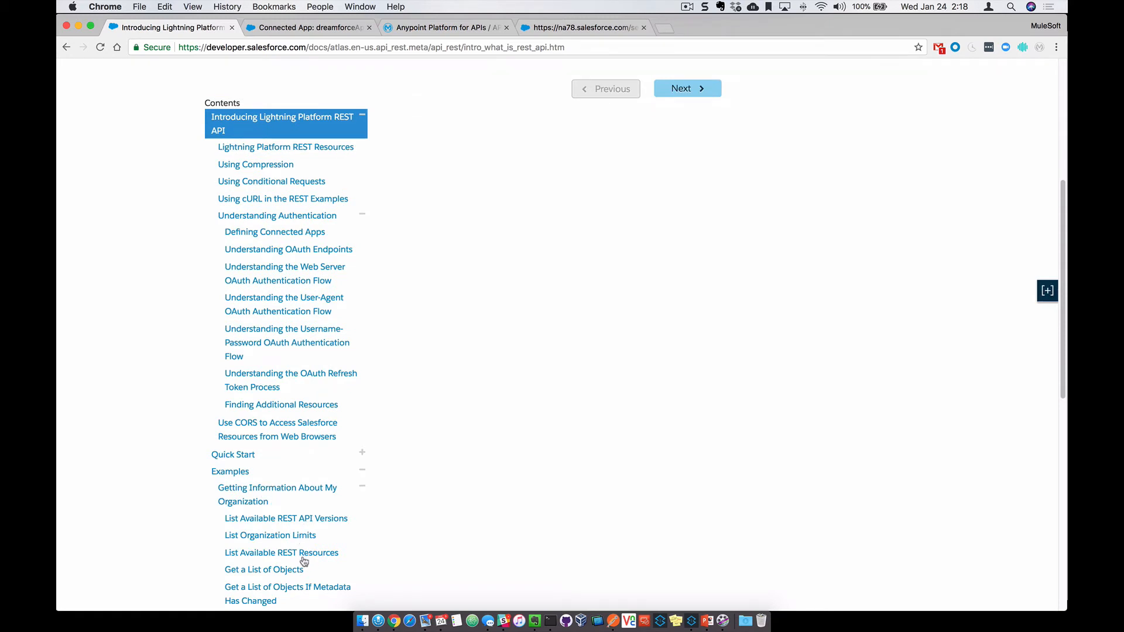
click(290, 570)
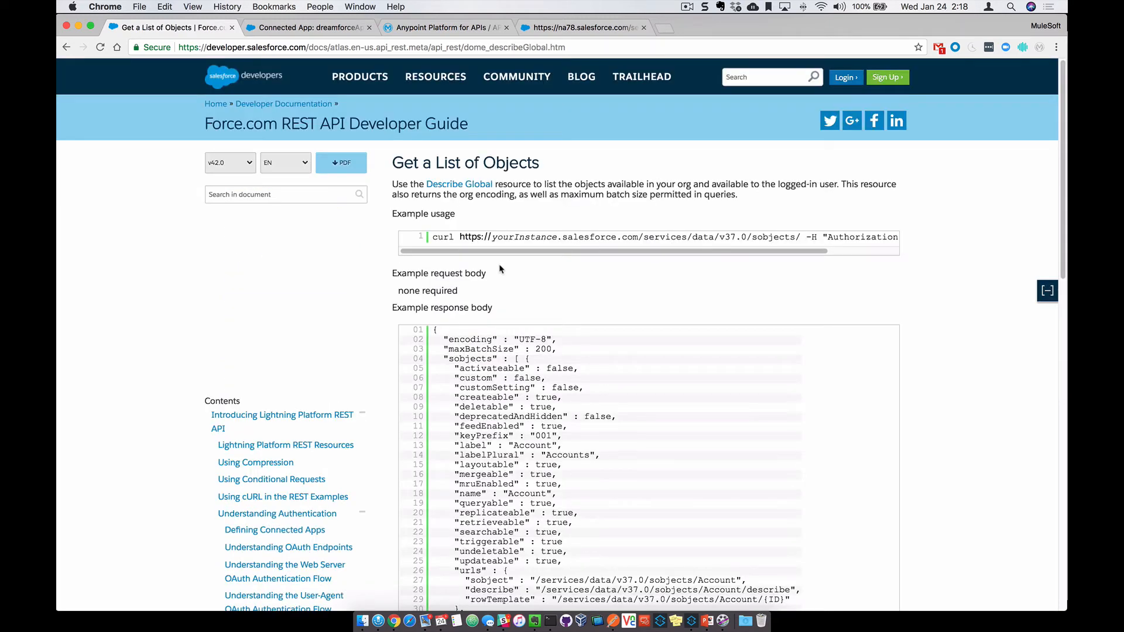
Compare the full sobjects URL in the guide's example usage with the Salesforce instance's services/data address.
drag(586, 255, 602, 256)
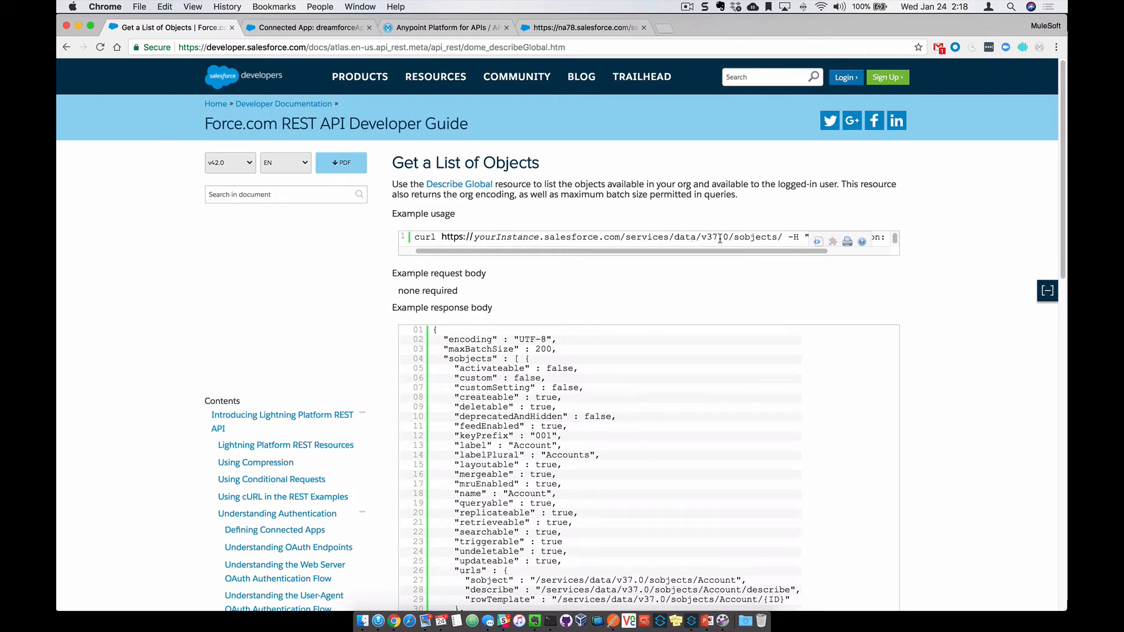
click(573, 30)
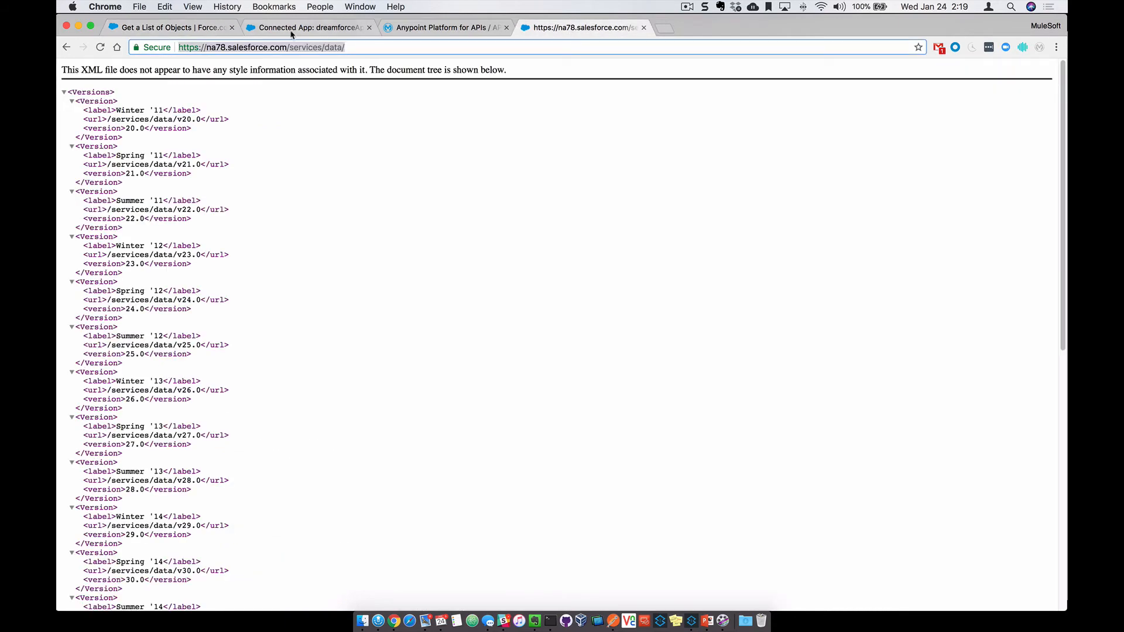
click(170, 27)
click(583, 28)
click(423, 47)
key(cmd+c)
click(452, 29)
click(388, 472)
key(cmd+v)
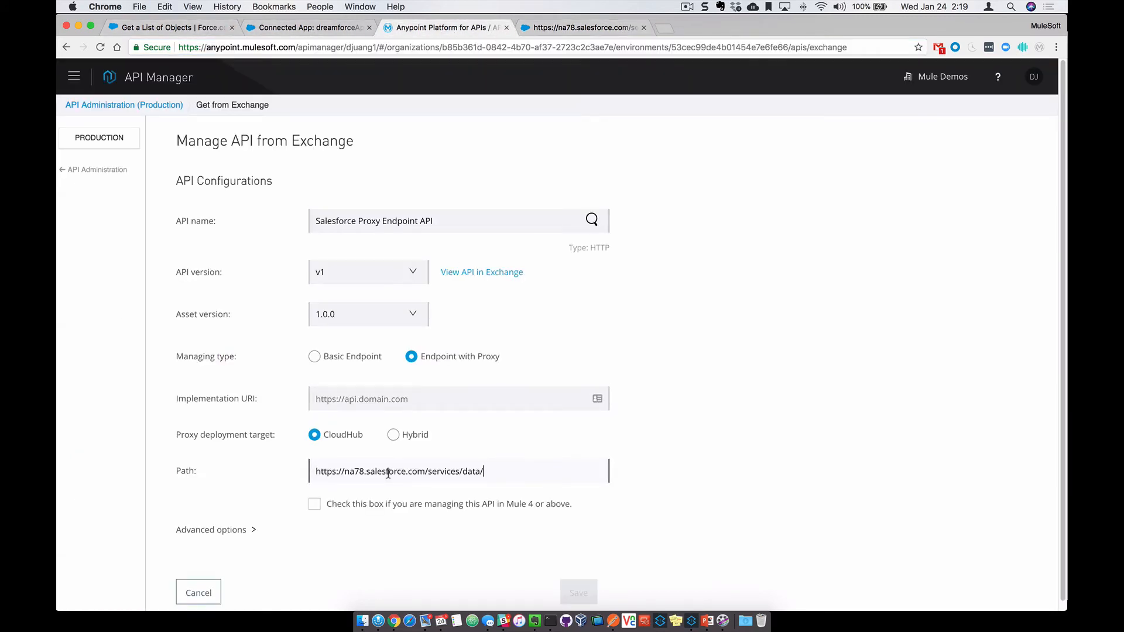
key(cmd+a)
key(cmd+x)
click(381, 399)
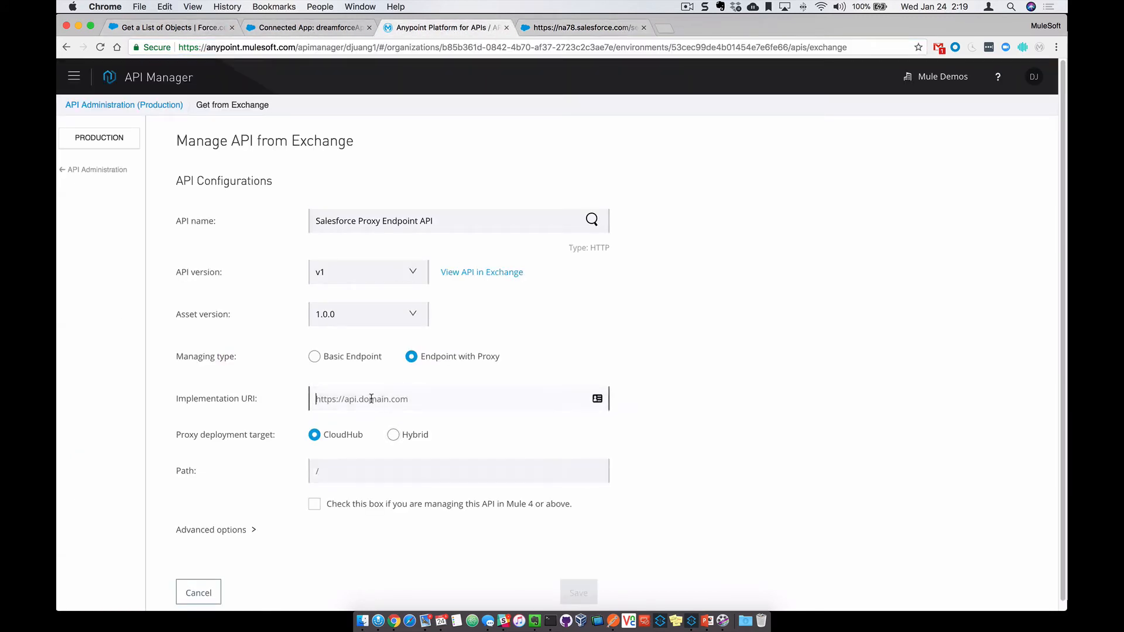
key(cmd+v)
Copy v37.0/sobjects/ from the guide's example URL and append it to the Implementation URI.
click(580, 29)
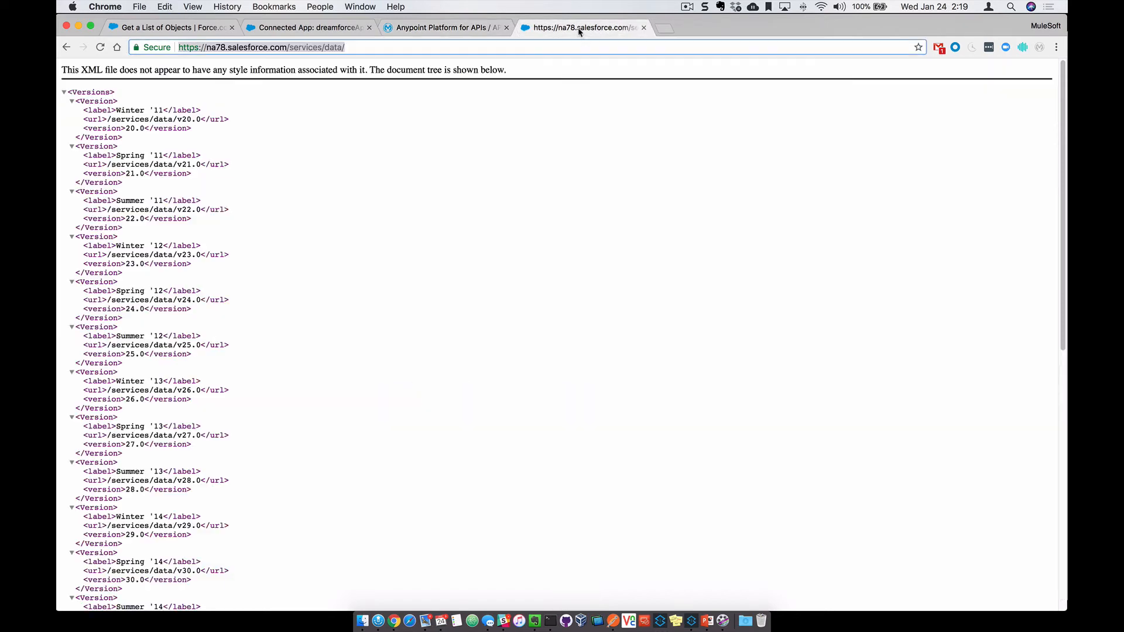
click(176, 28)
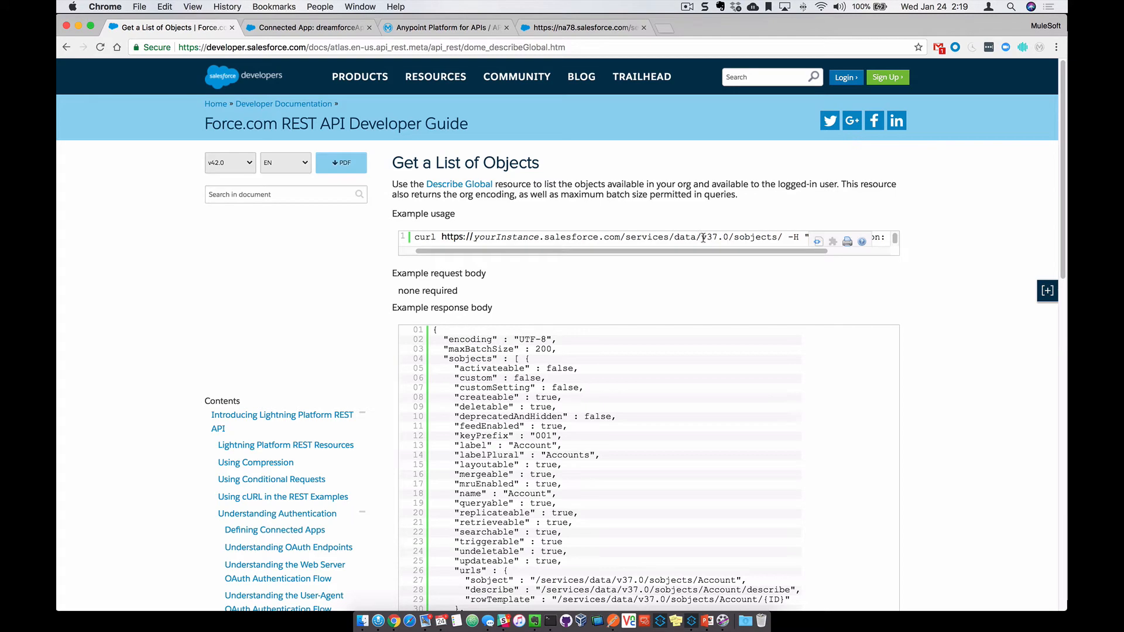
drag(703, 238, 781, 235)
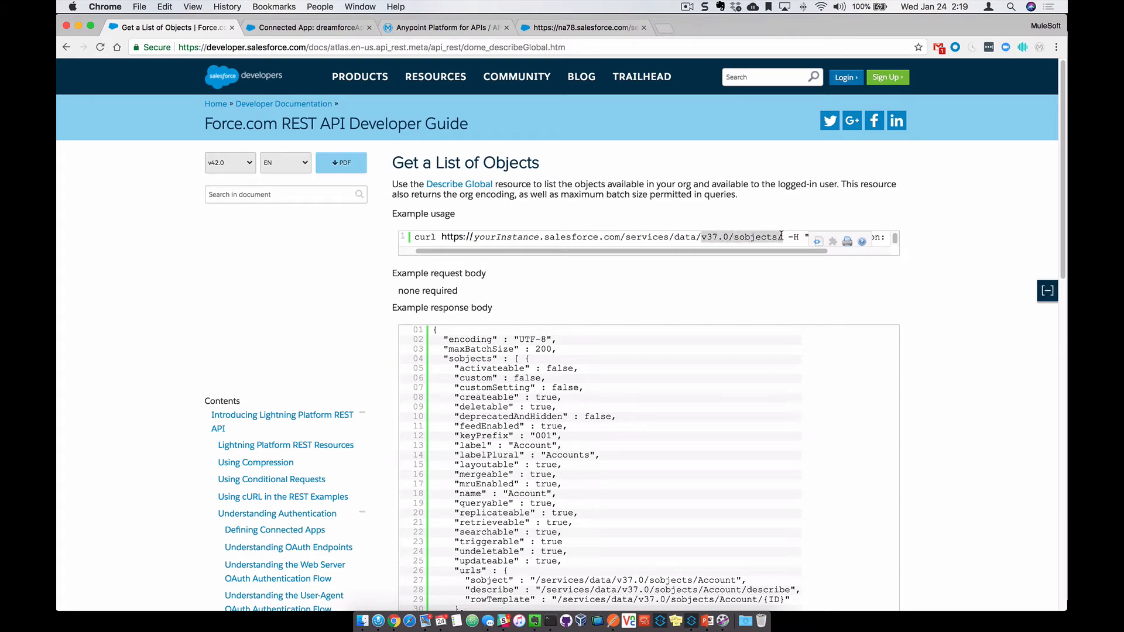
click(577, 28)
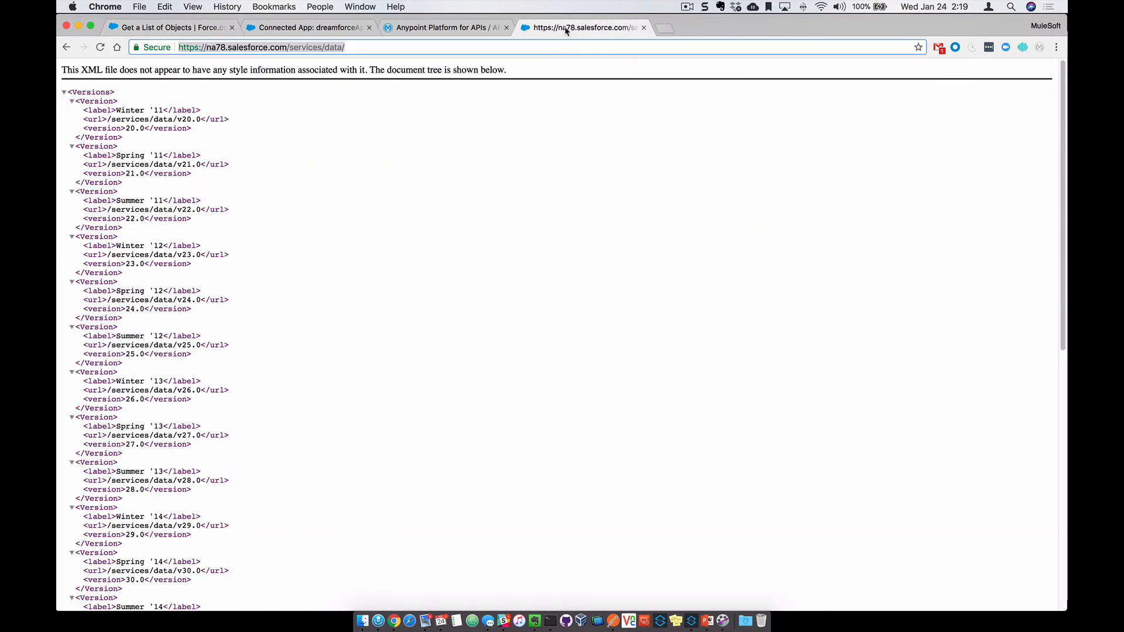
click(439, 28)
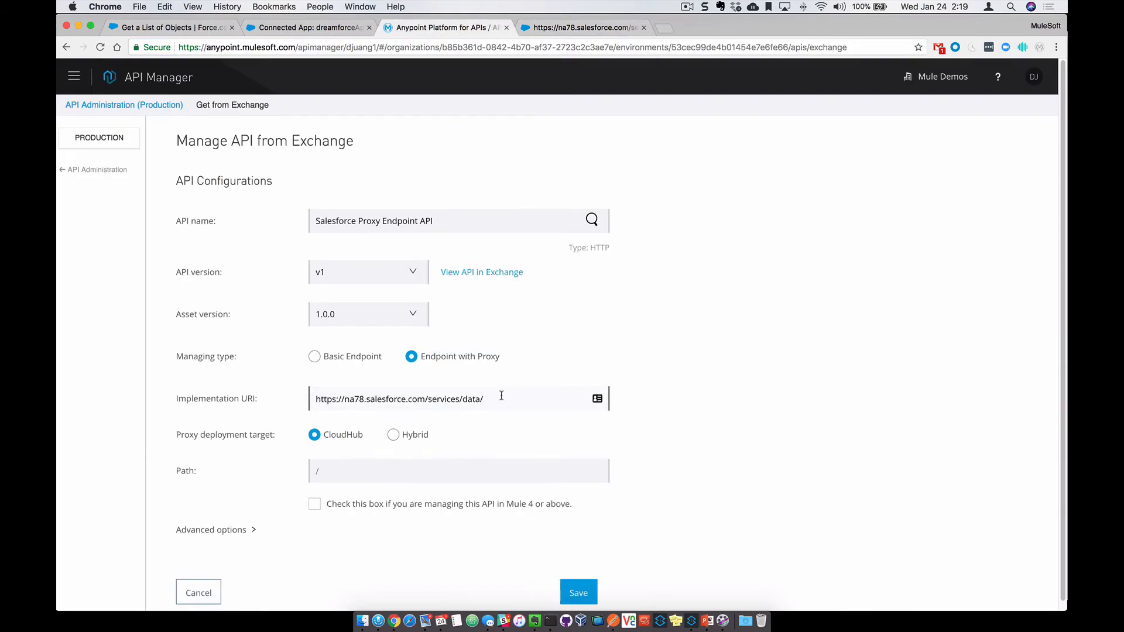
key(super+v)
scroll(469, 421, down, 1)
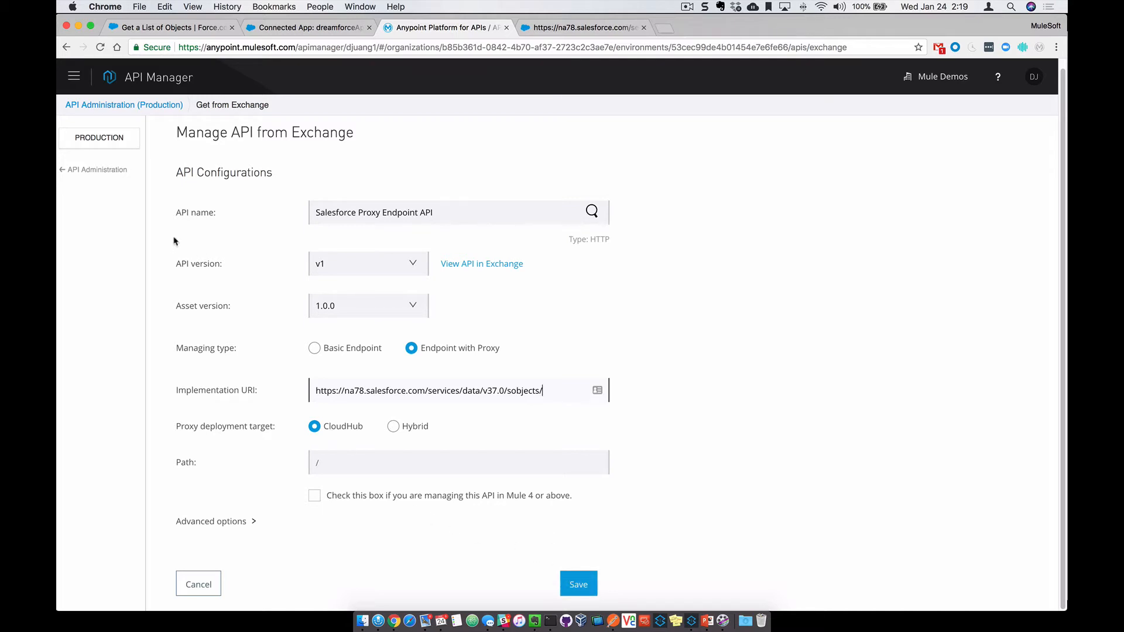
Leave the new API form without saving and open v1 of the existing Salesforce Proxy Endpoint API.
click(73, 176)
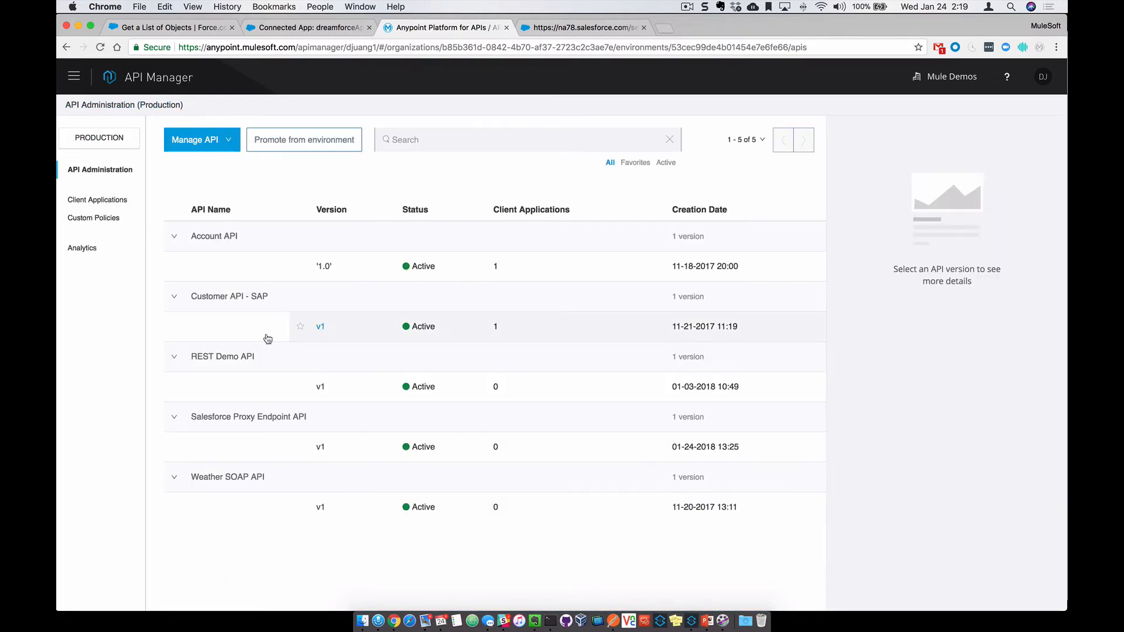
click(271, 421)
click(270, 421)
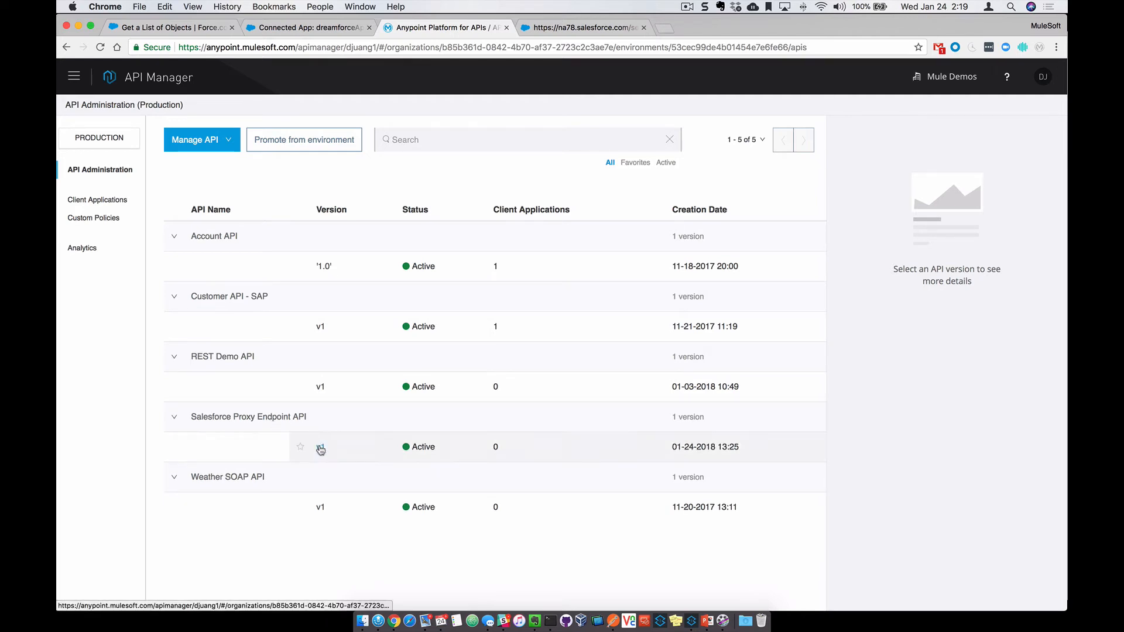
click(321, 449)
Examine the API's implementation URI, runtime version, proxy application name and request chart in its settings.
scroll(330, 399, down, 10)
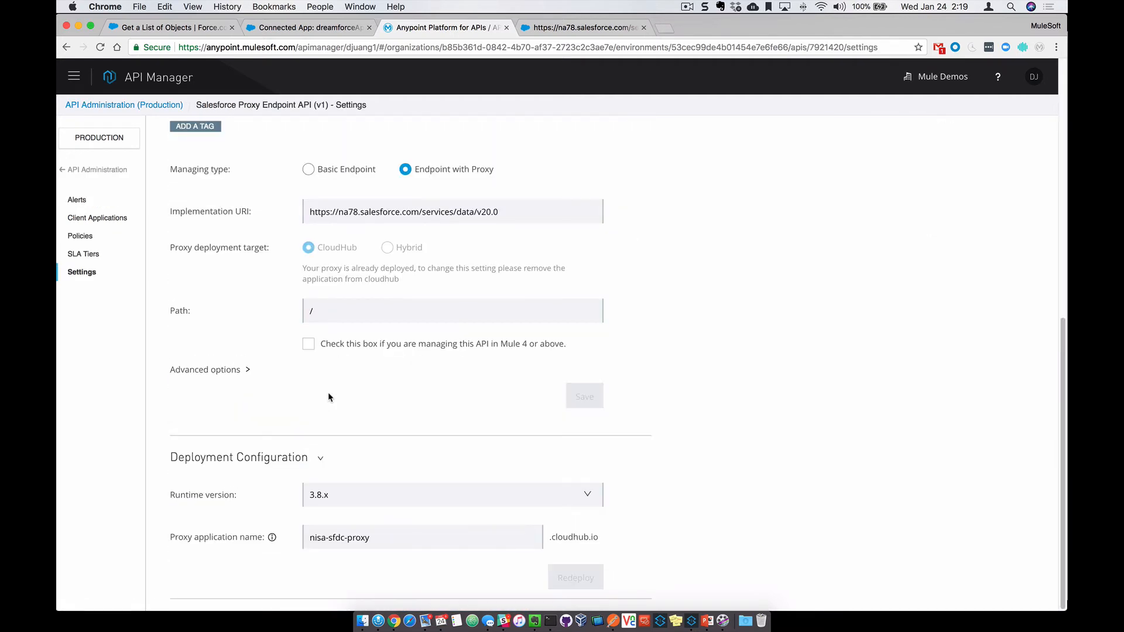
drag(509, 214, 304, 204)
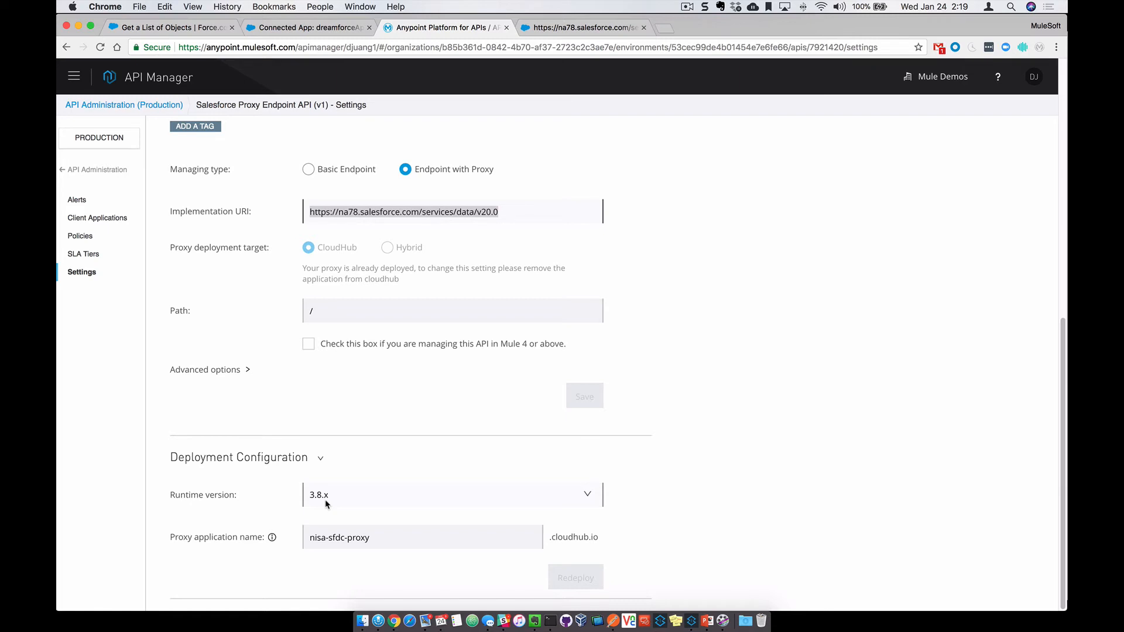
drag(375, 541, 327, 530)
click(363, 534)
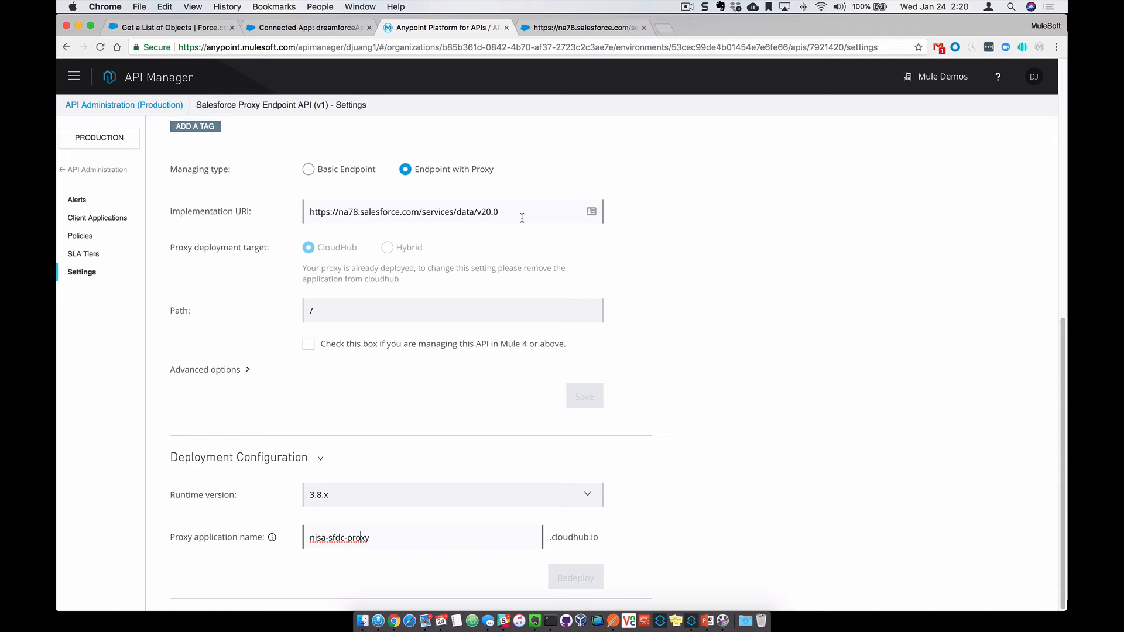
scroll(663, 293, up, 8)
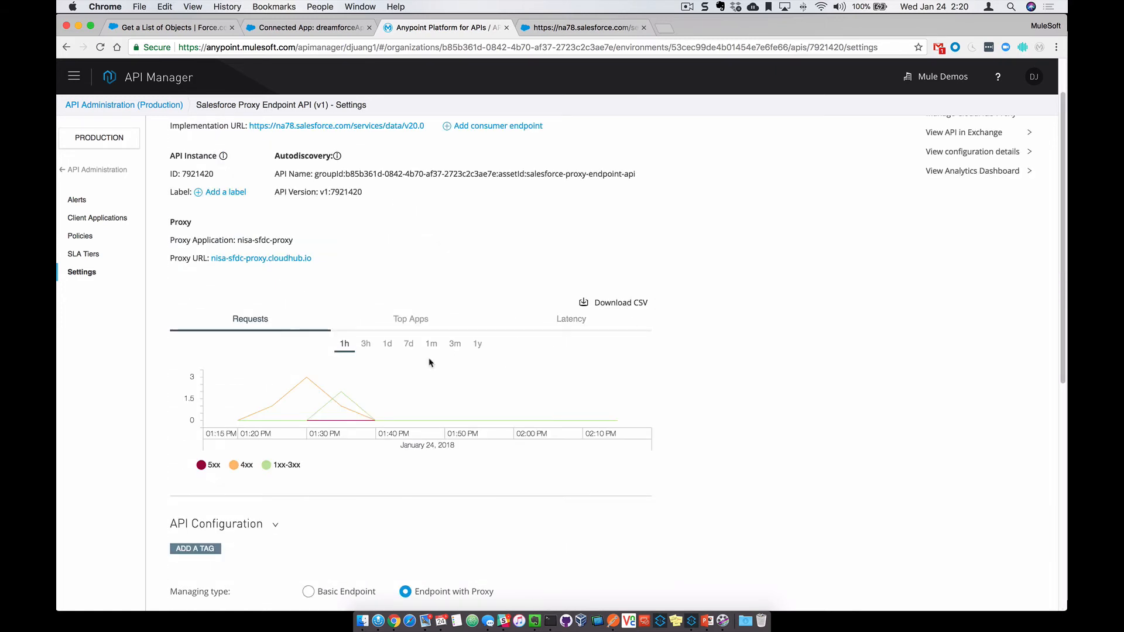
mouse_move(279, 418)
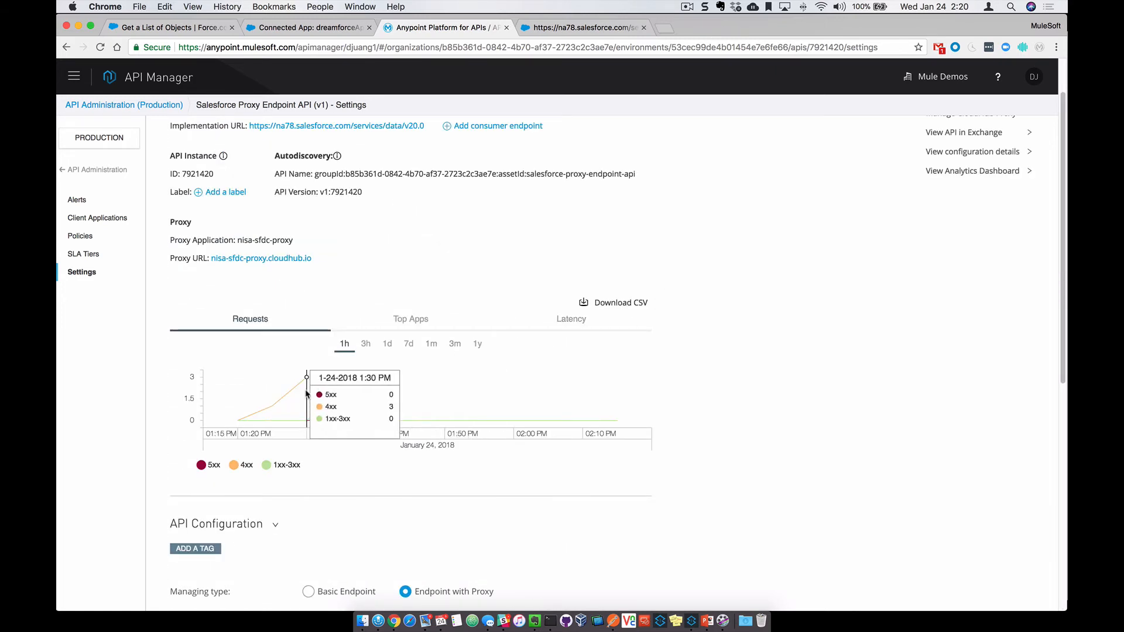
Start applying a new Rate limiting policy to the Salesforce Proxy Endpoint API.
click(87, 239)
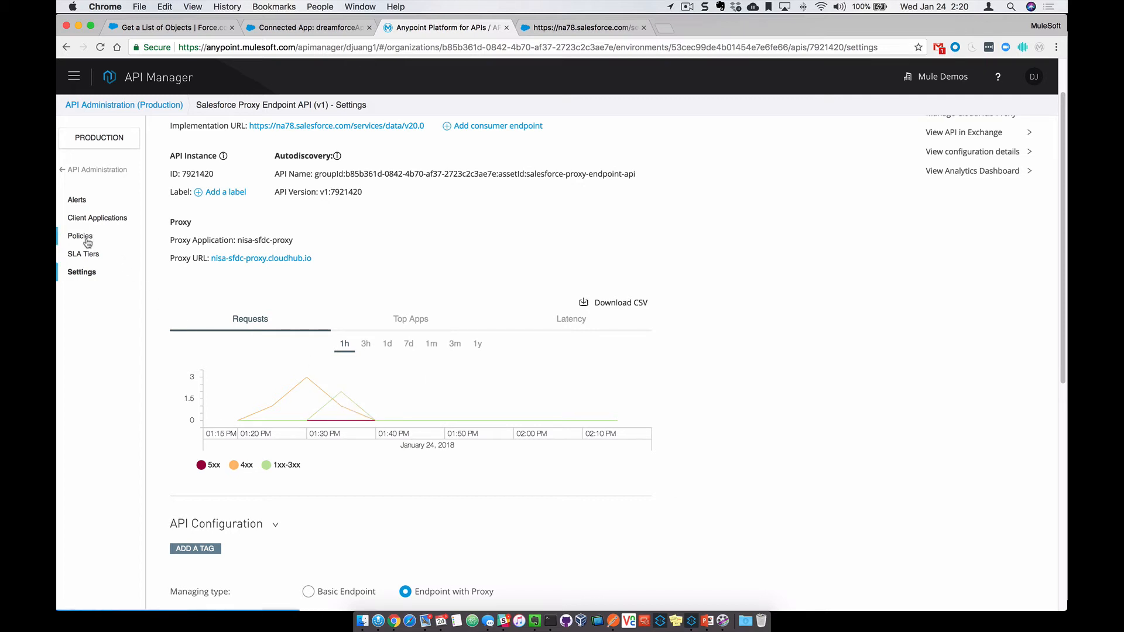
click(218, 281)
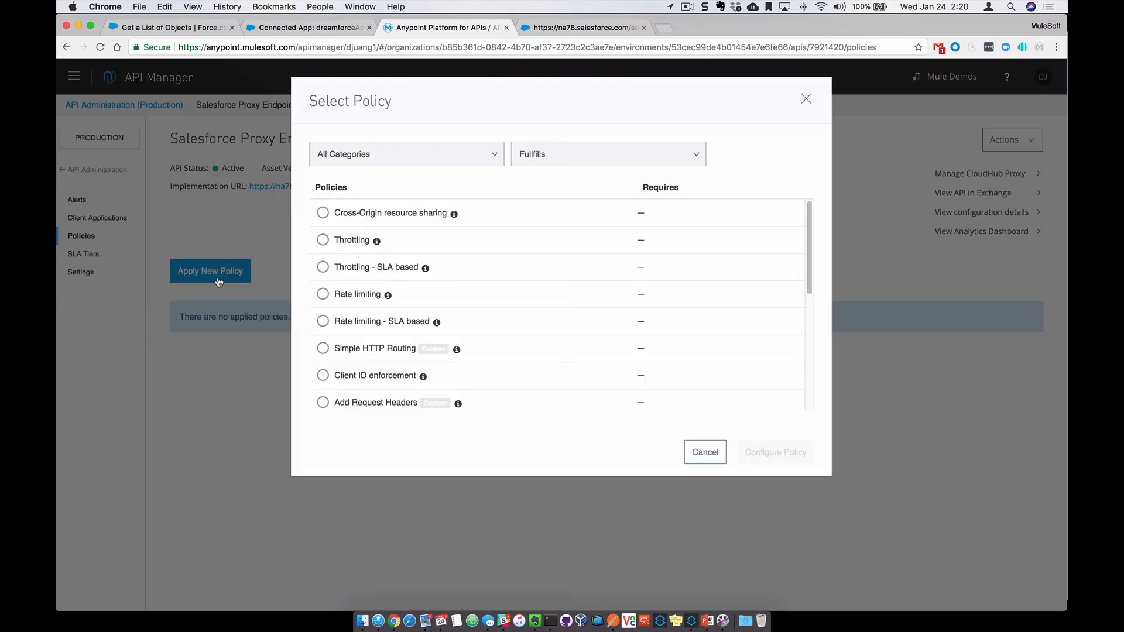
click(322, 299)
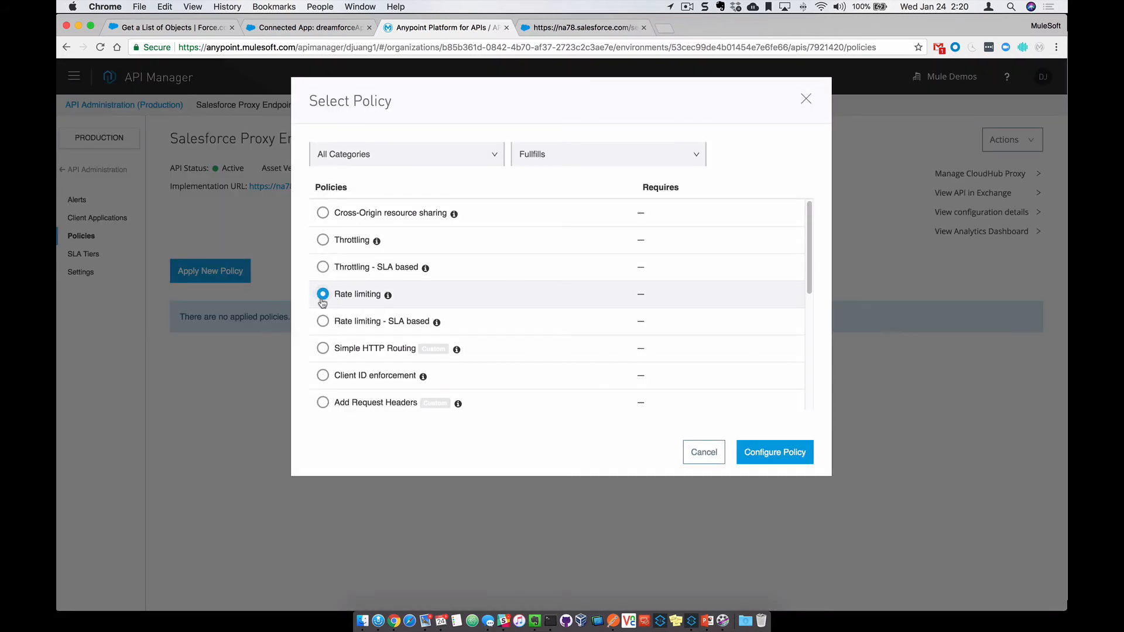
click(755, 457)
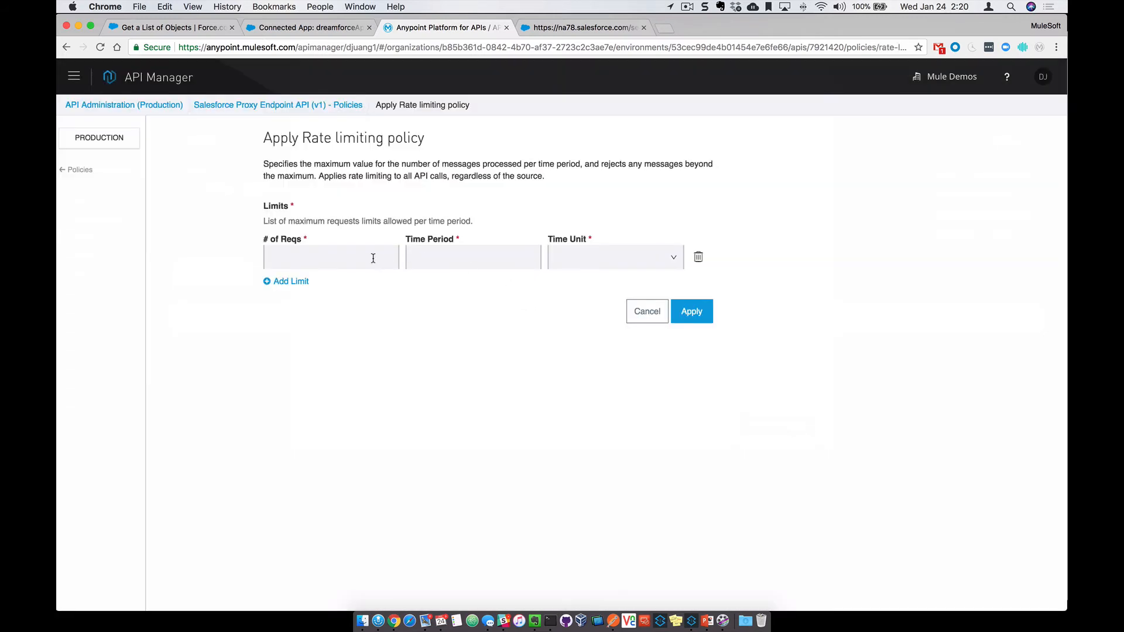
Set the limit to 3 requests per 1 minute, apply the policy and expand its entry in the policy list.
click(358, 258)
text(3)
click(470, 258)
text(1)
click(578, 262)
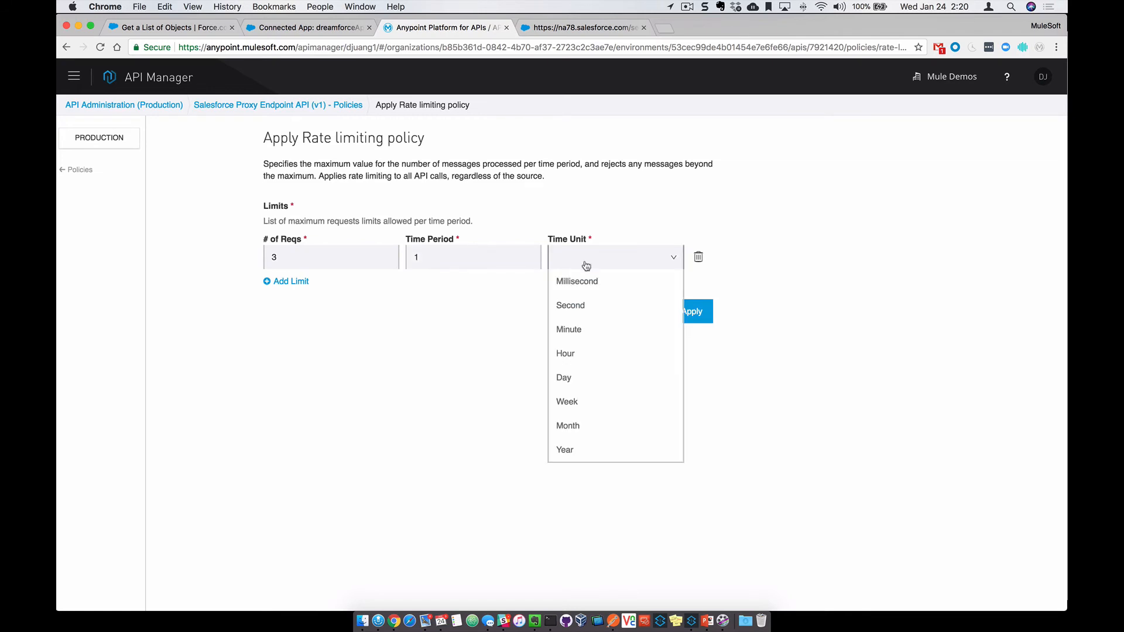
click(586, 331)
click(680, 319)
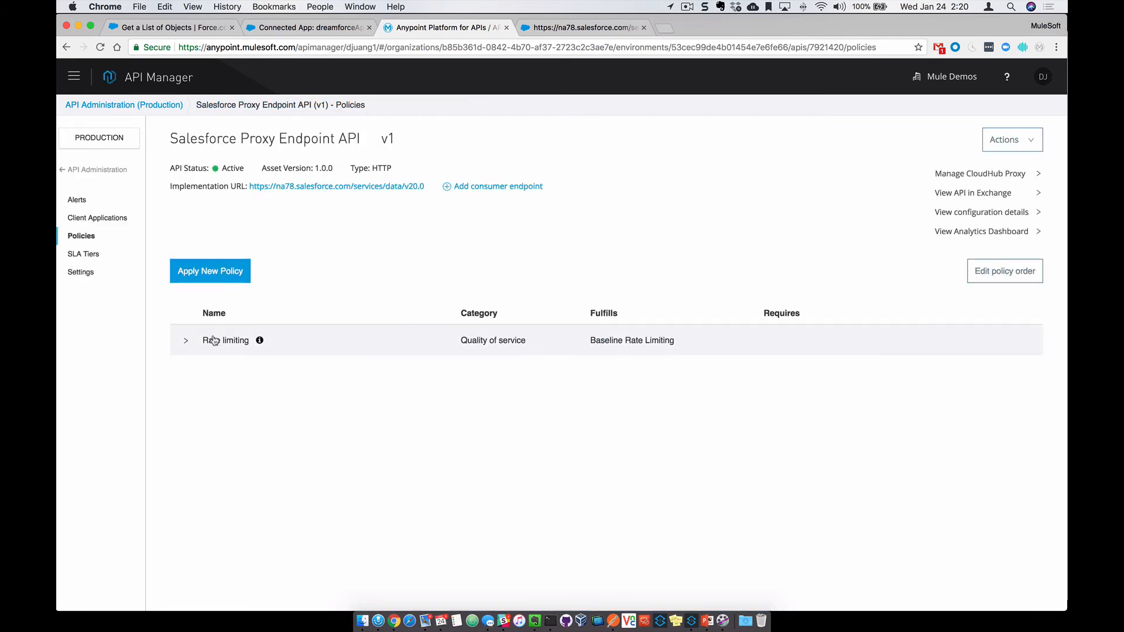
click(186, 343)
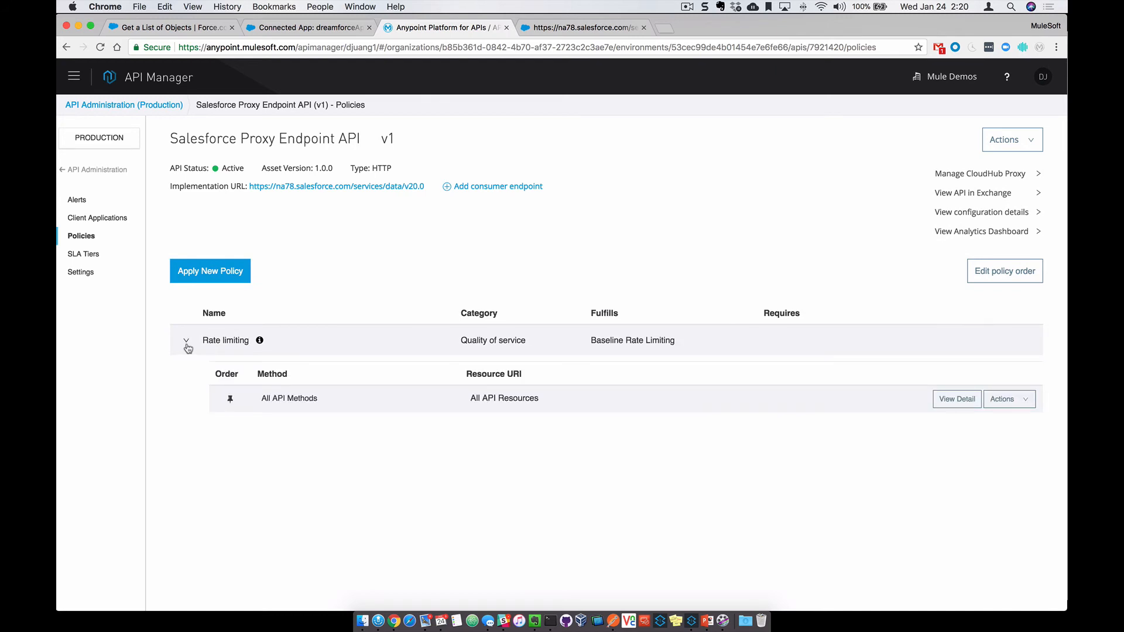
Return to the API's settings and open its CloudHub proxy application in Runtime Manager.
click(91, 280)
scroll(619, 459, down, 2)
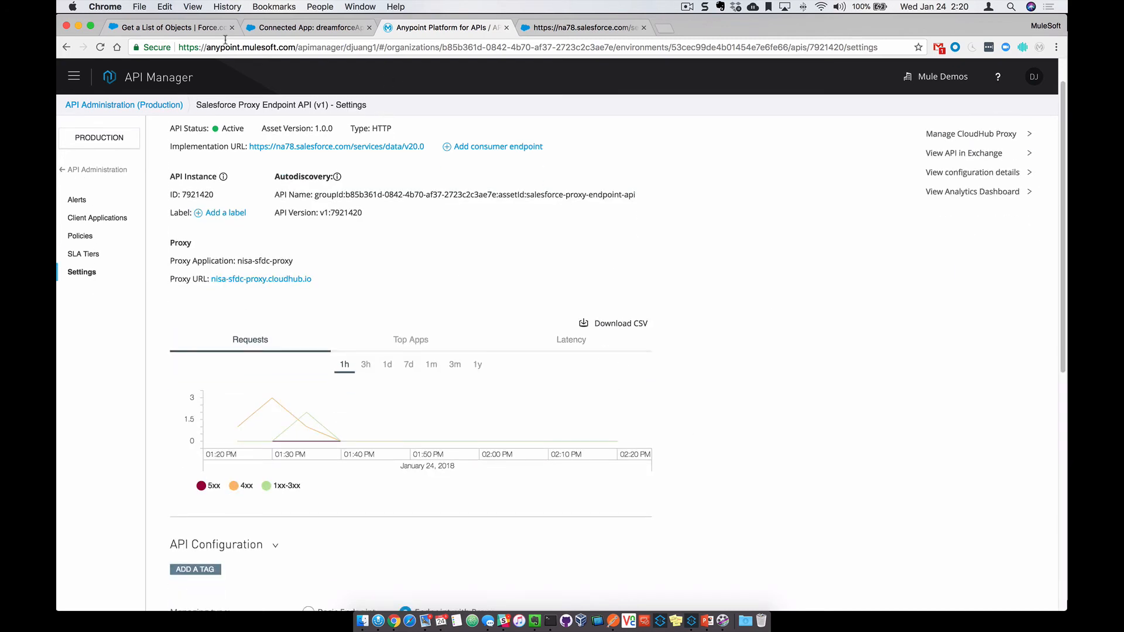
click(972, 139)
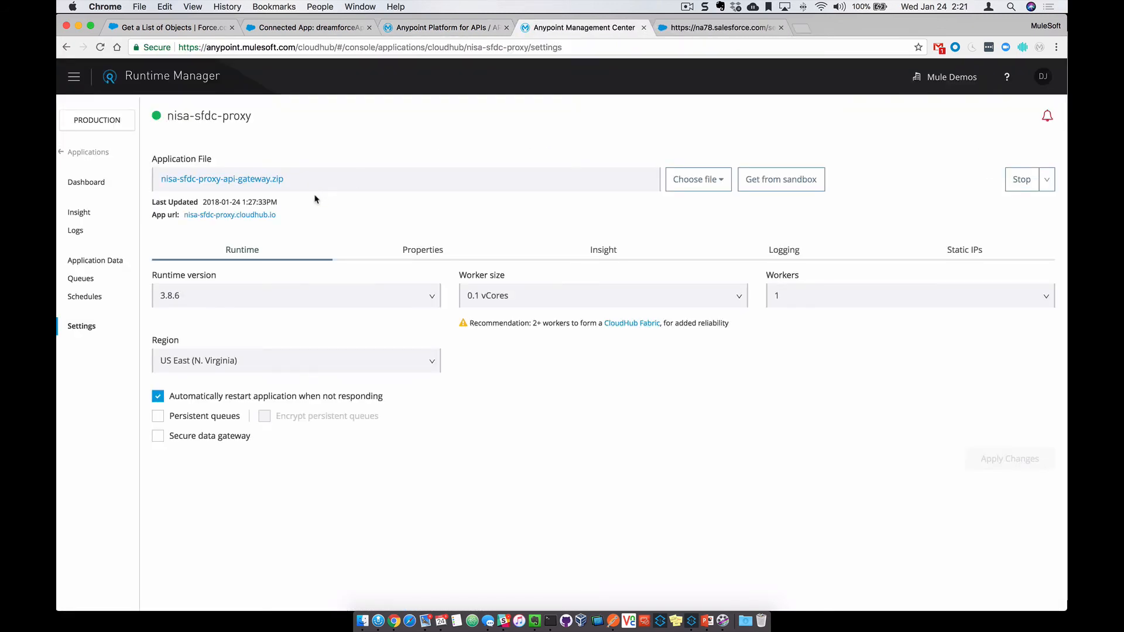
Open the proxy application's URL, nisa-sfdc-proxy.cloudhub.io, in a new browser tab and examine the response.
right_click(245, 217)
click(268, 222)
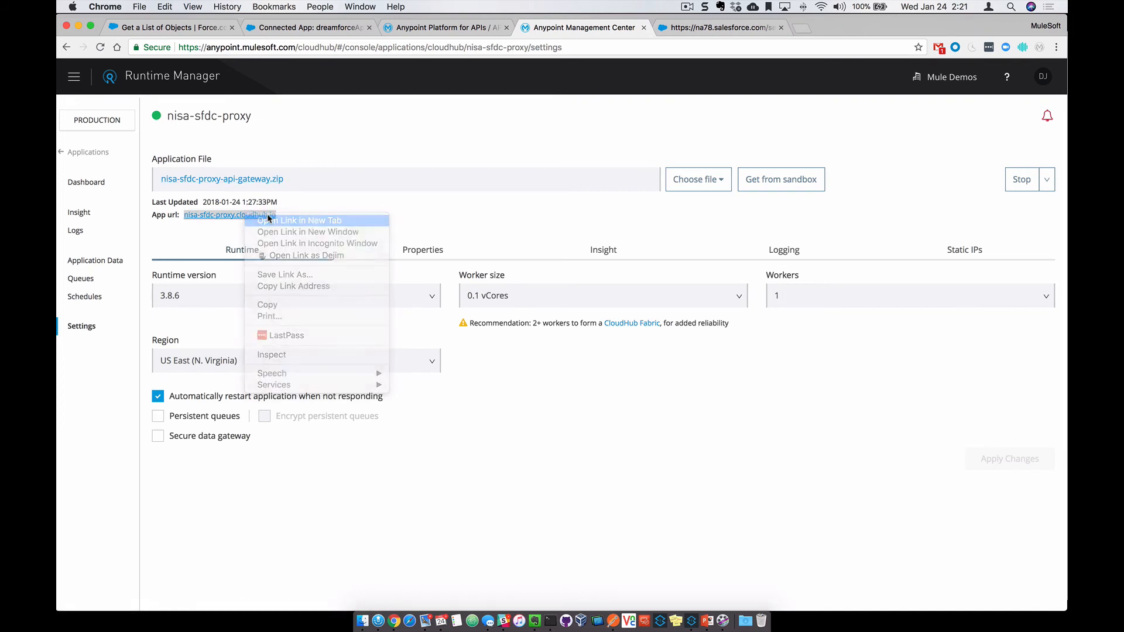
click(691, 33)
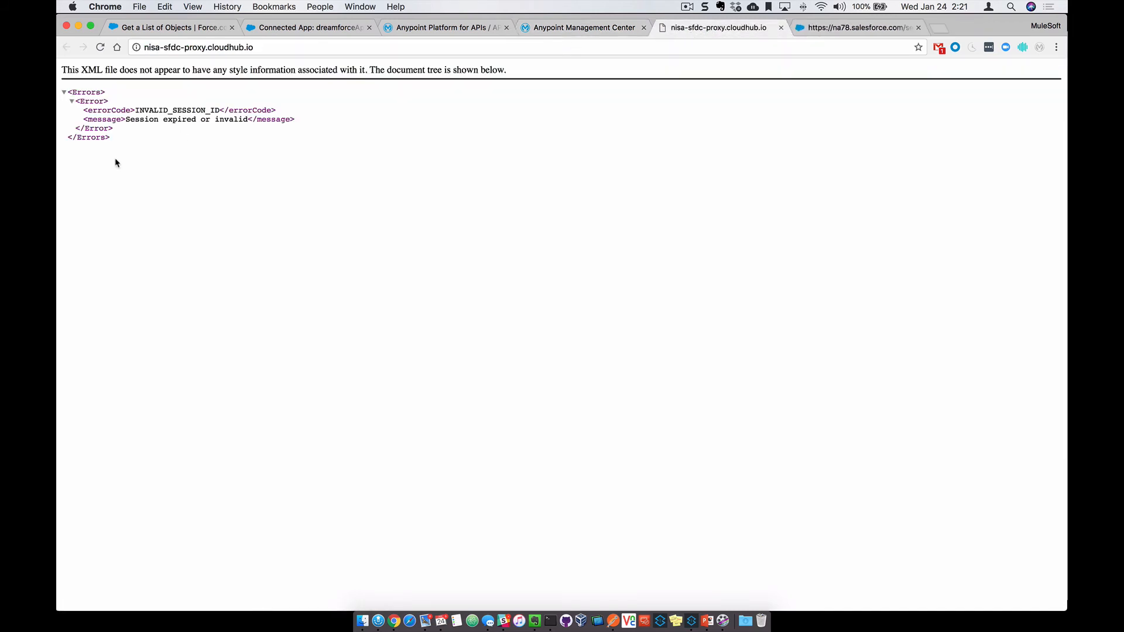
drag(120, 147, 181, 42)
click(275, 48)
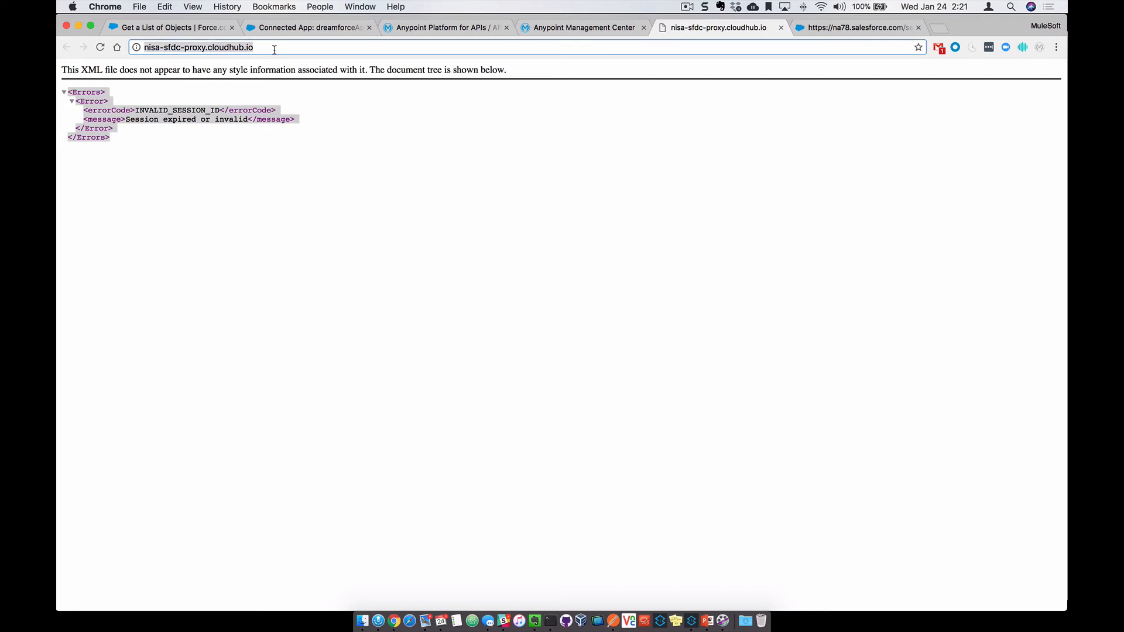
click(230, 129)
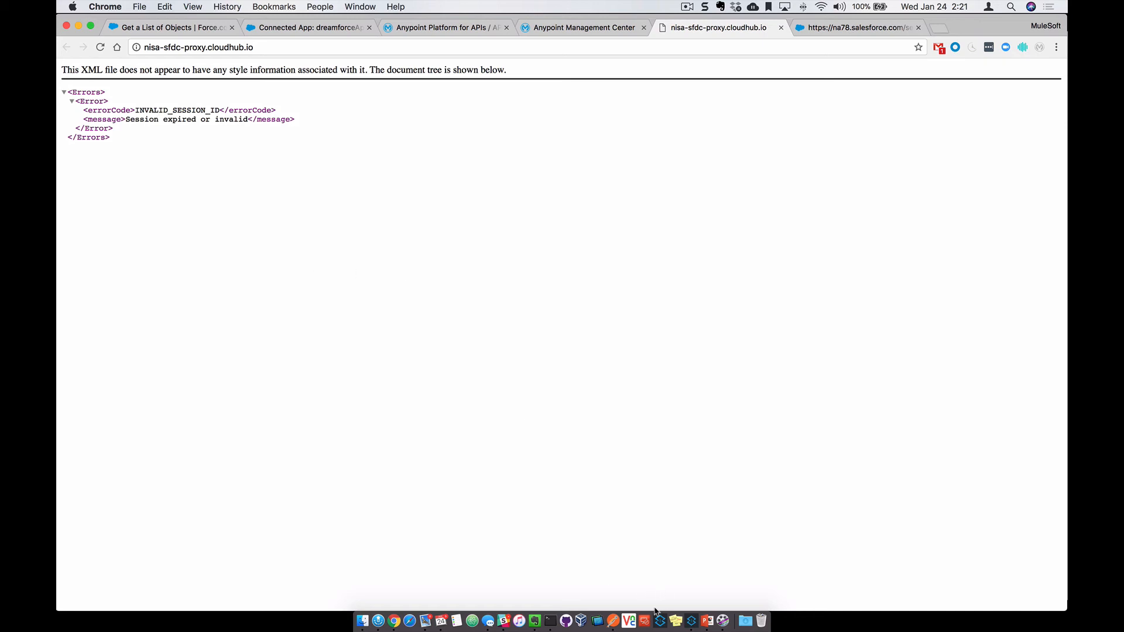
Switch to Postman, open the proxy request's new access token form, hide the password, and check the access token URL and username.
click(613, 622)
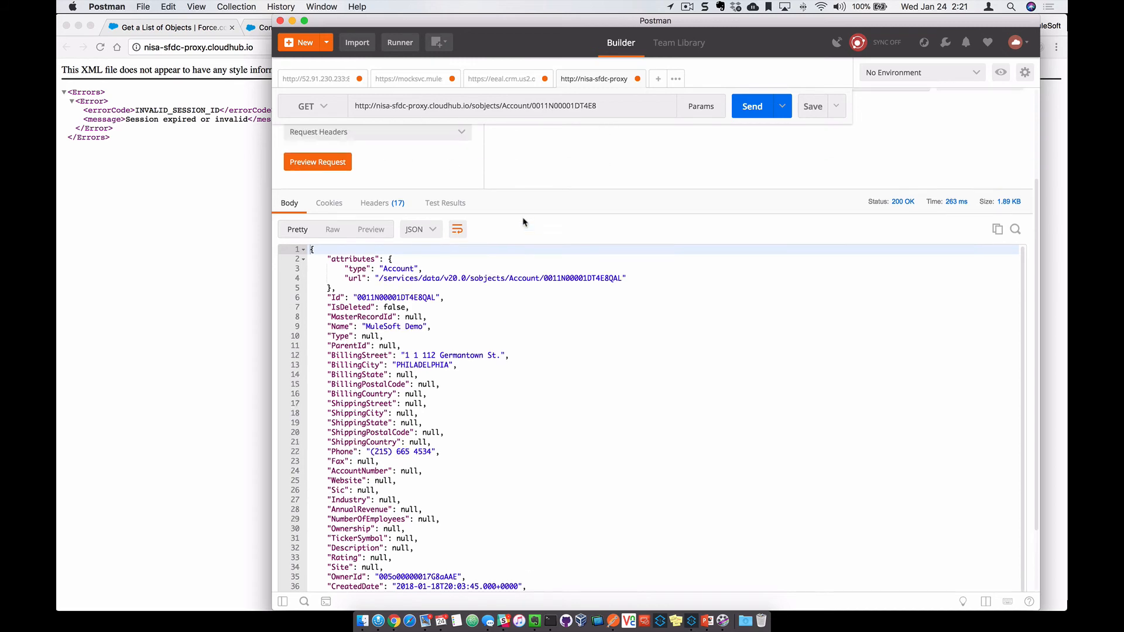
click(735, 235)
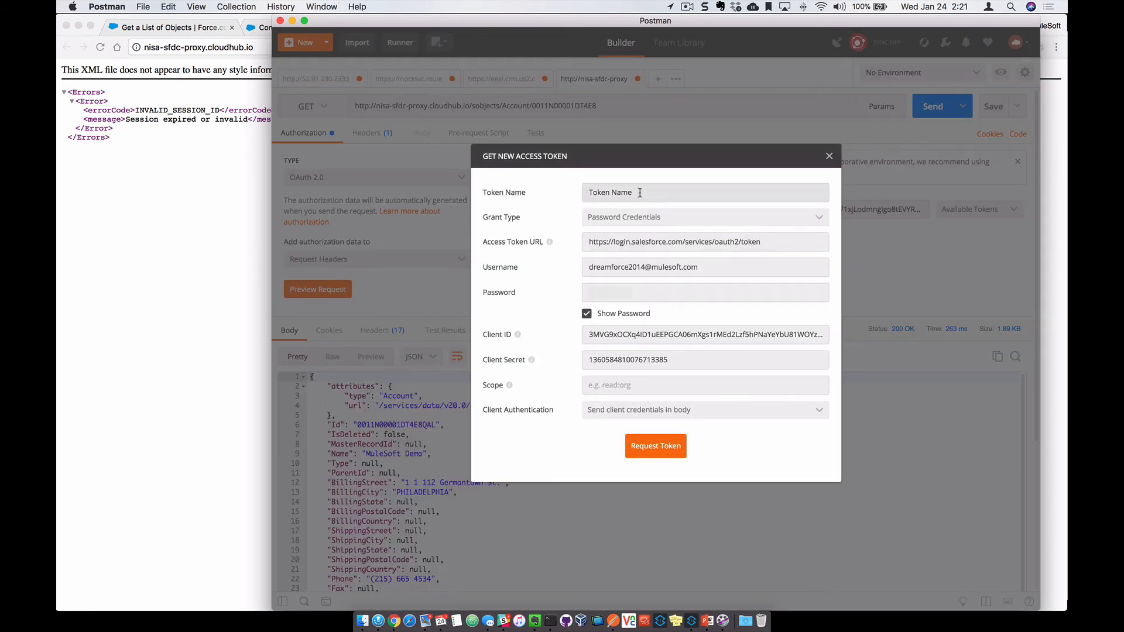
click(588, 313)
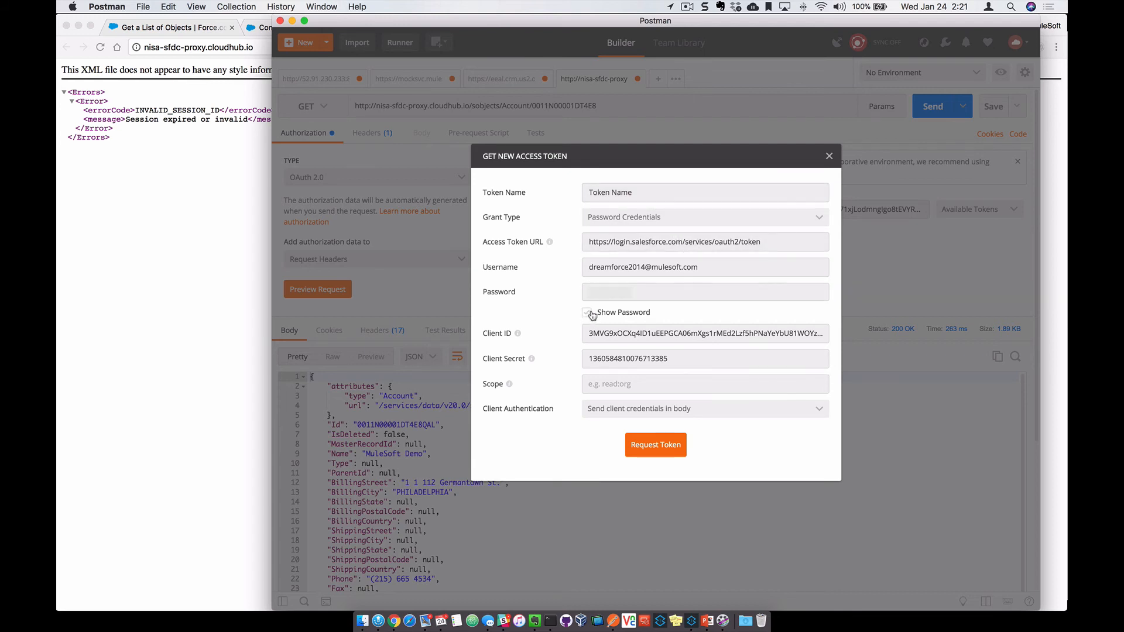
triple_click(760, 242)
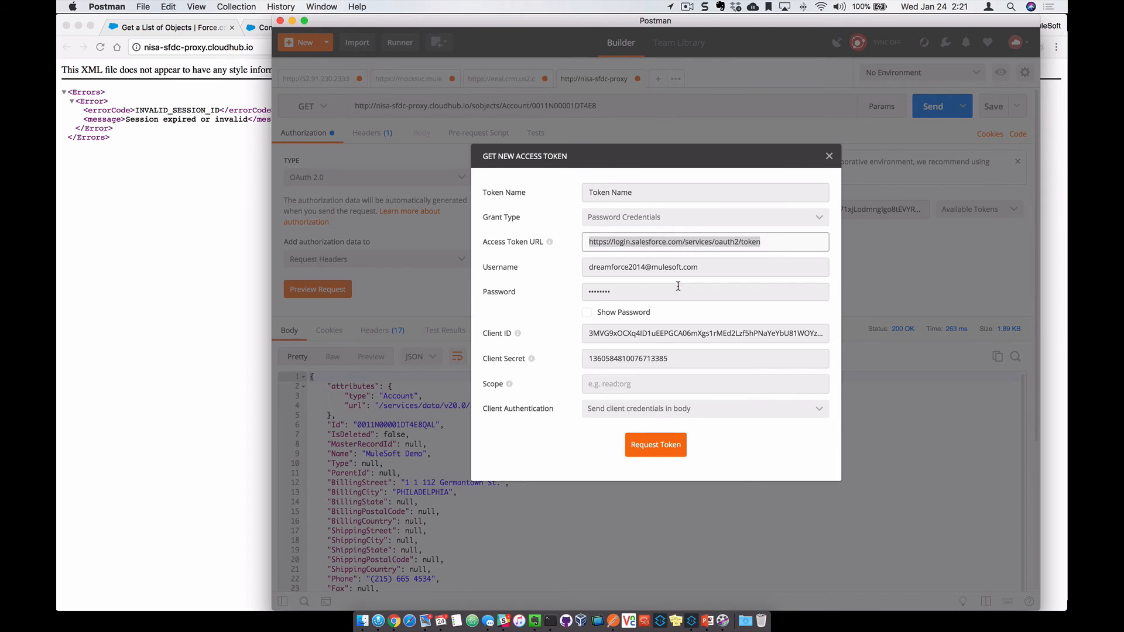
drag(698, 267, 575, 265)
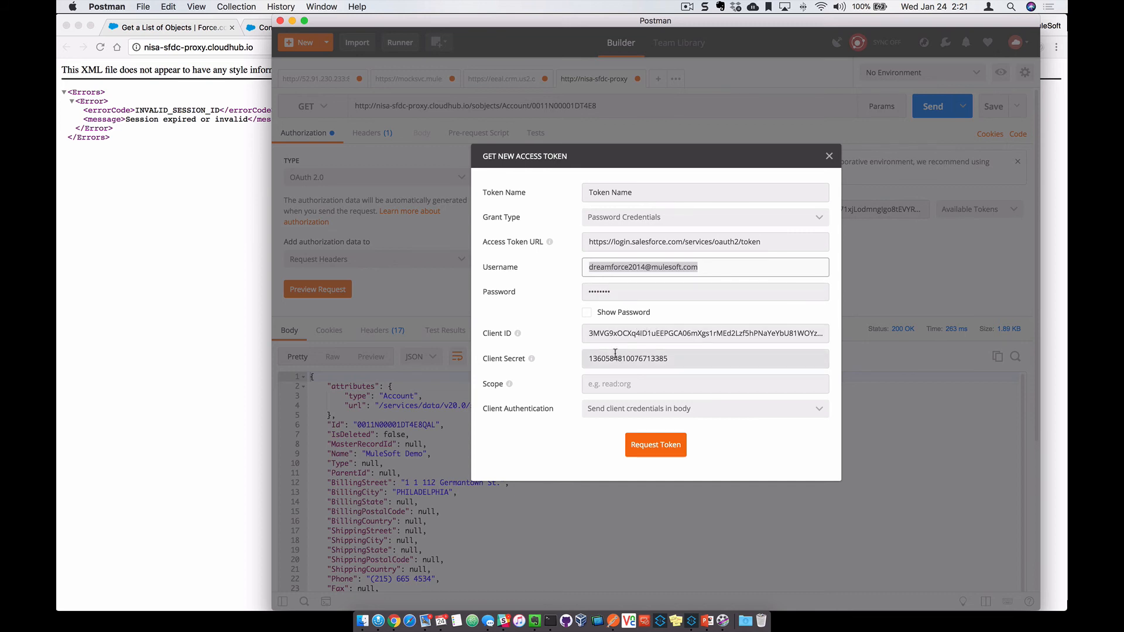
Review the consumer key and consumer secret of the dreamforceApp connected app in Salesforce, and return to the token form in Postman.
click(182, 276)
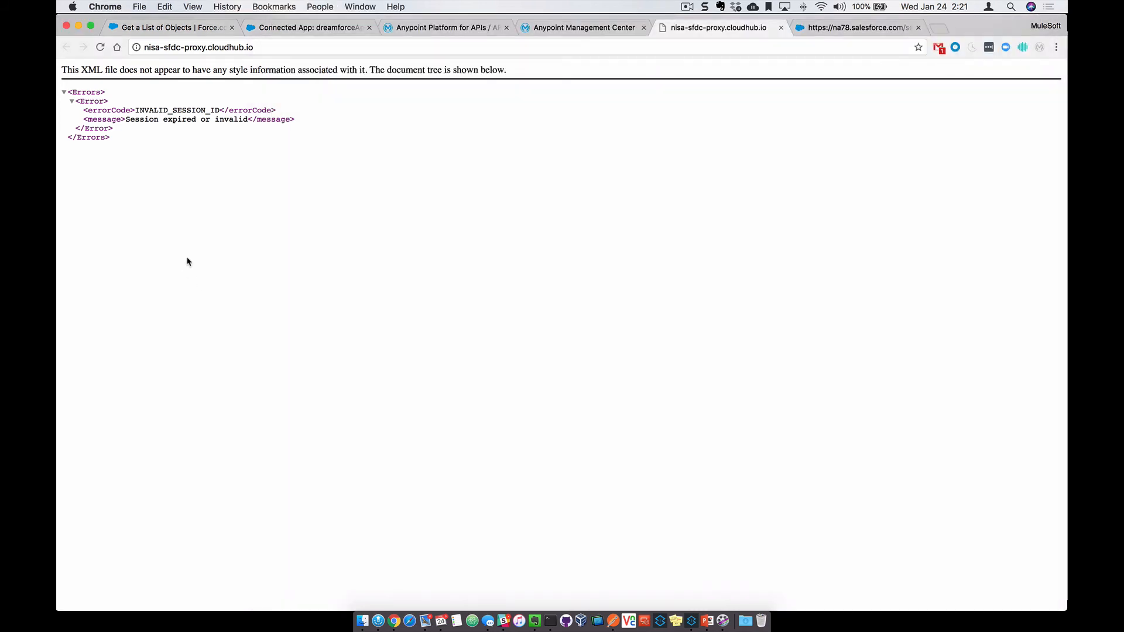
click(276, 30)
scroll(463, 257, up, 2)
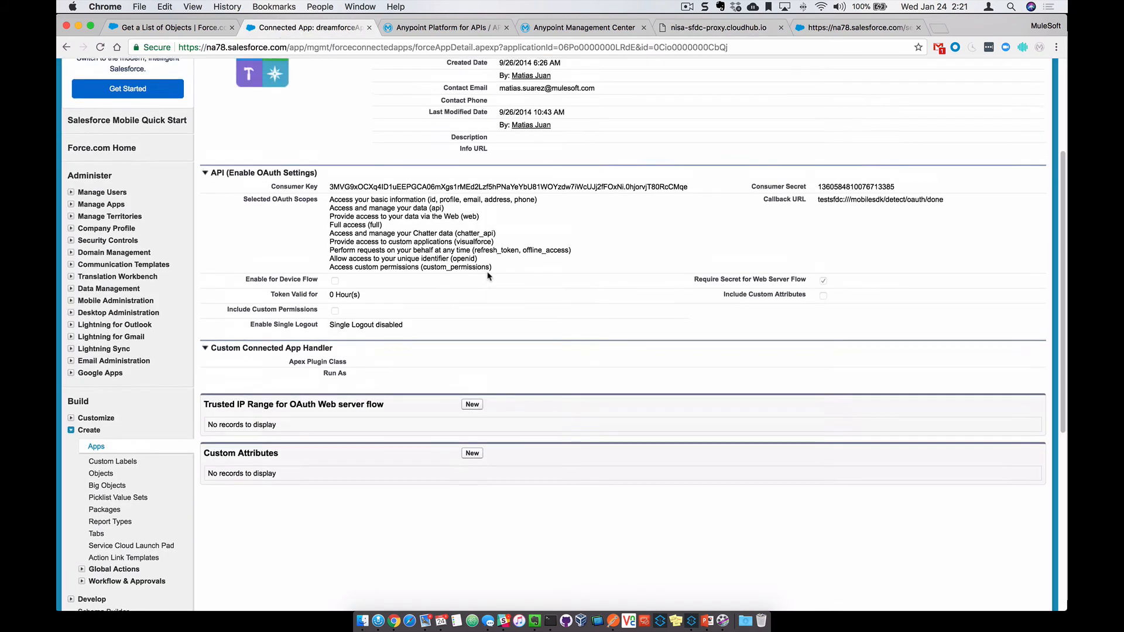
scroll(448, 233, up, 2)
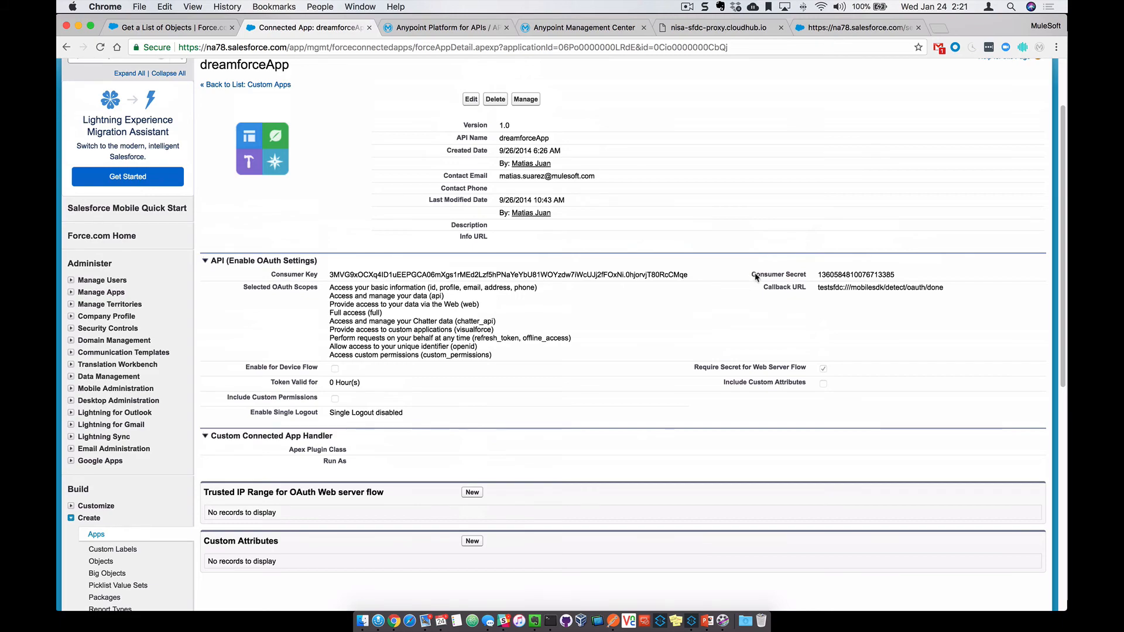
key(ctrl+Up)
click(785, 292)
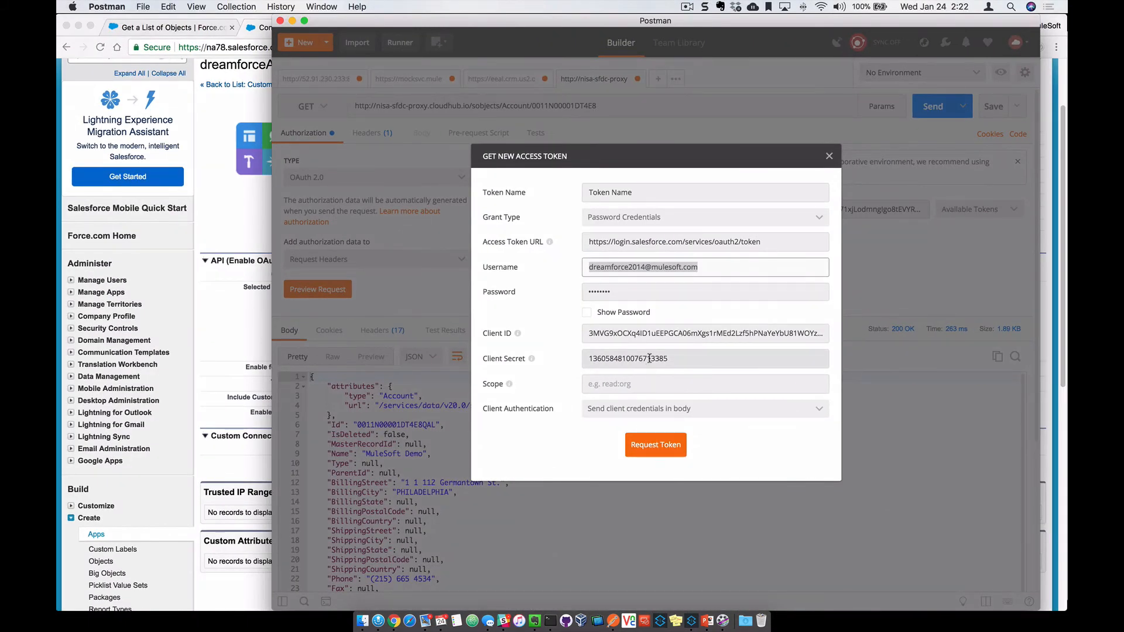
Request a new OAuth access token, use it for the proxy request and add the authorization data to Request Headers.
click(656, 446)
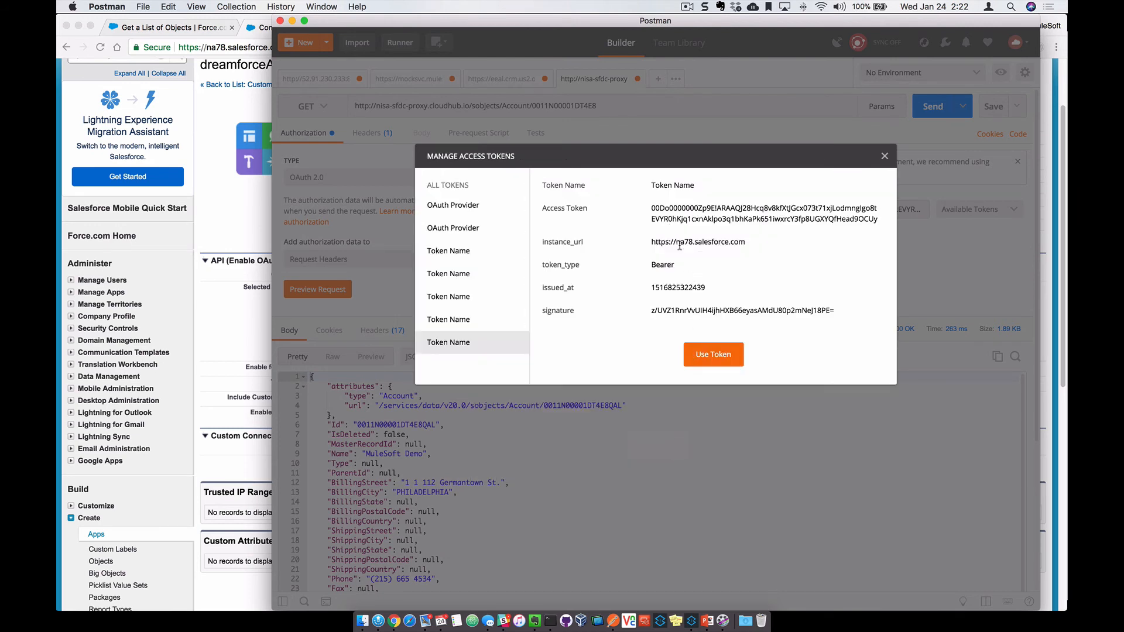
click(715, 363)
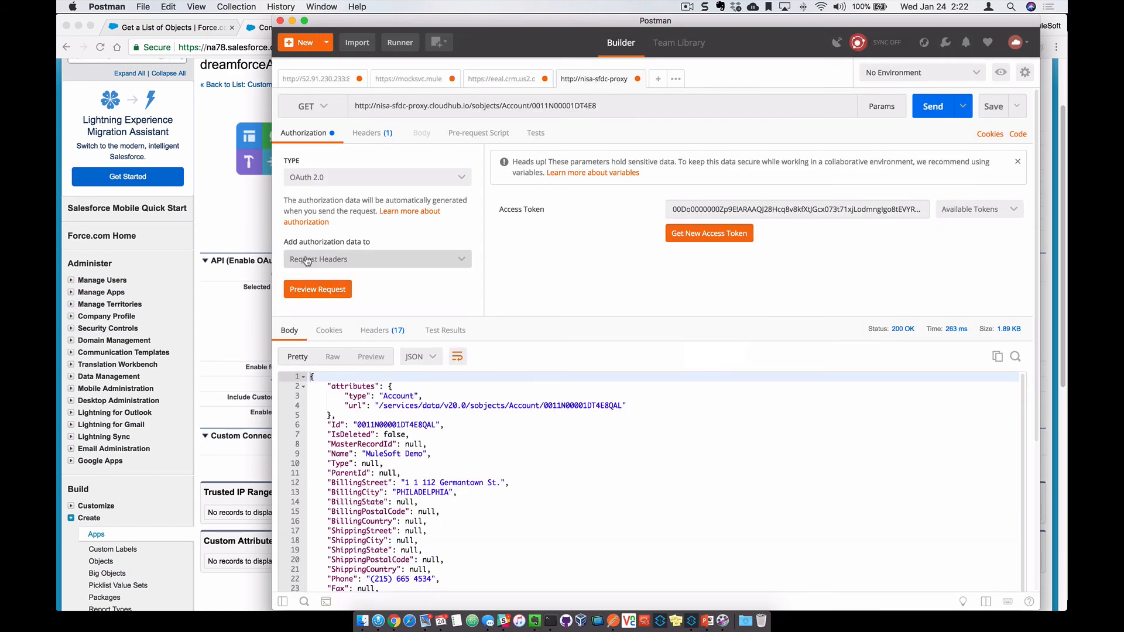
click(346, 261)
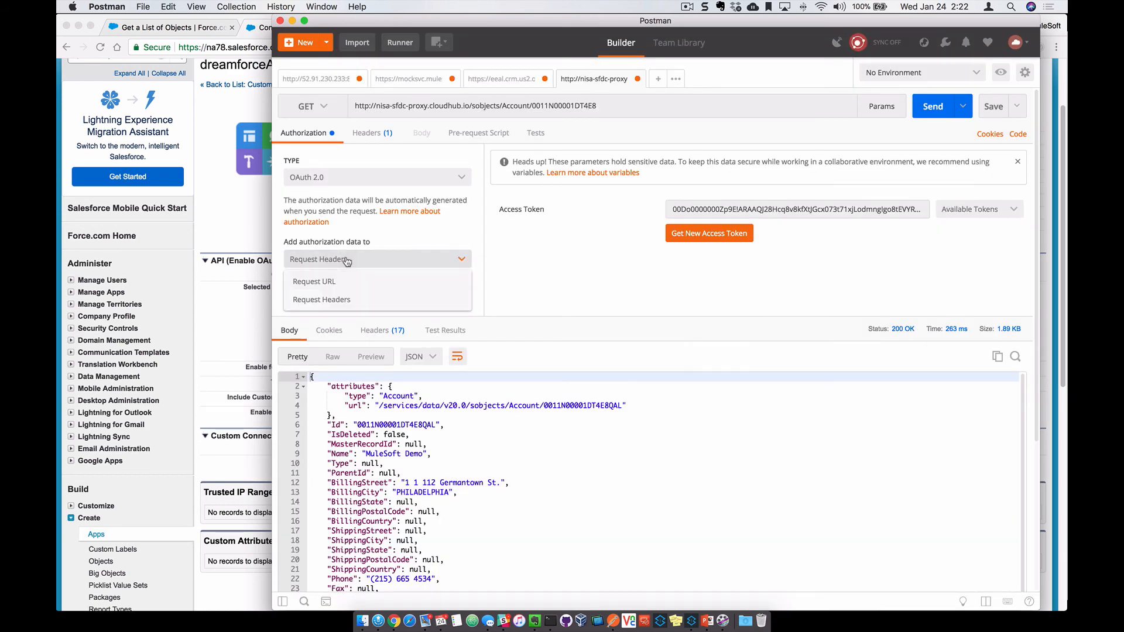
click(360, 300)
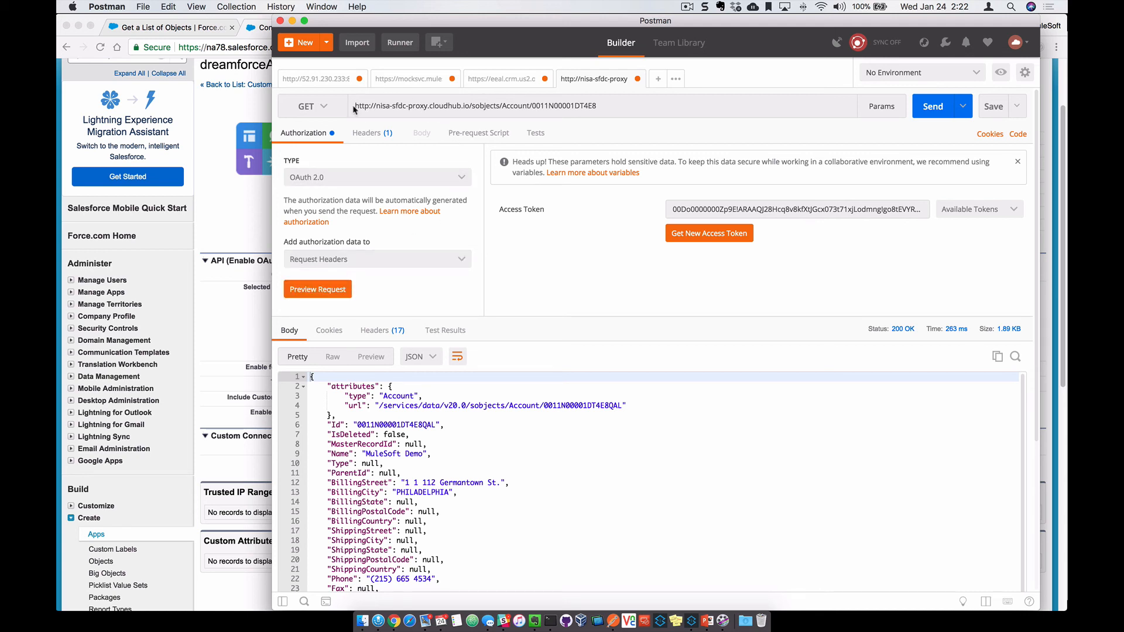
Compare the sobjects/Account path in the request URL with the MuleSoft Demo account's record ID in Salesforce, and return to Postman.
drag(356, 105, 599, 106)
click(474, 106)
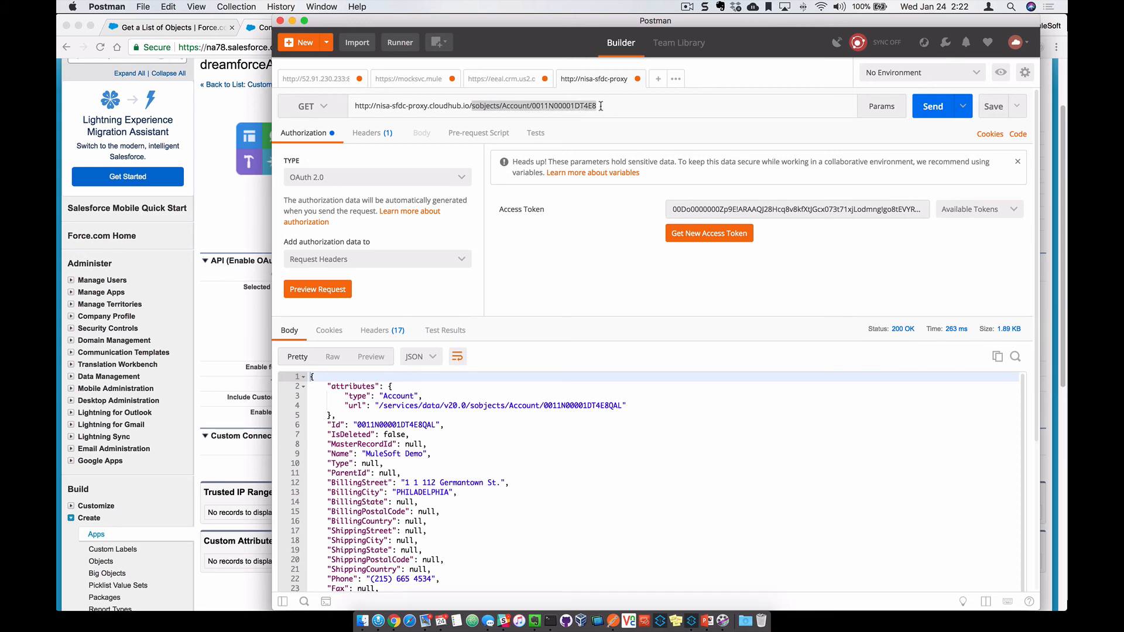
click(253, 31)
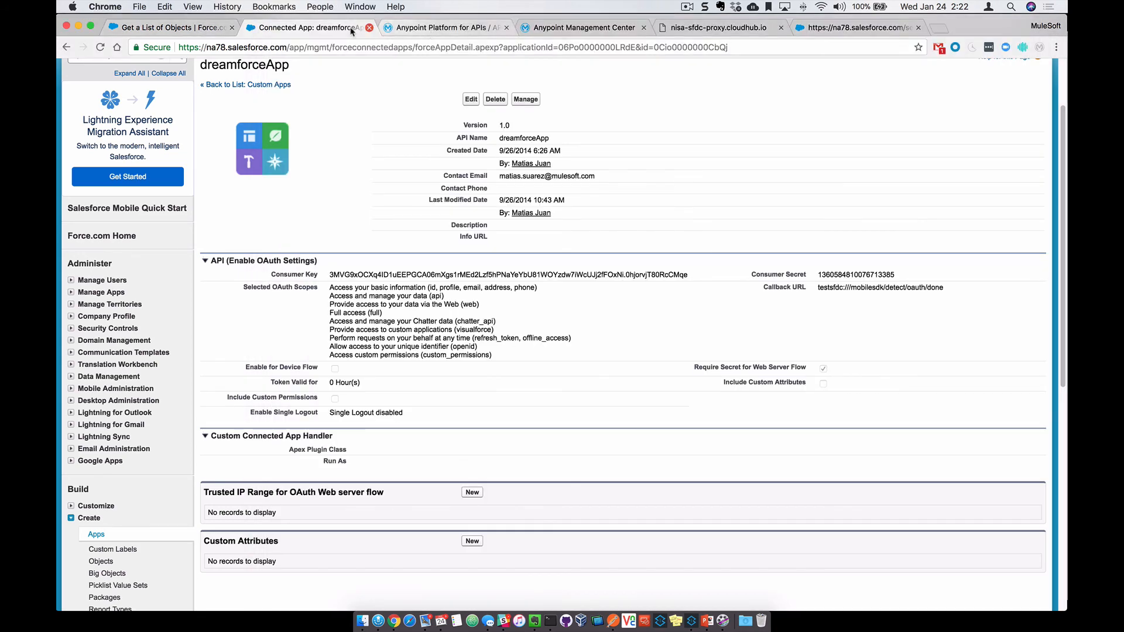
scroll(144, 126, up, 3)
click(149, 121)
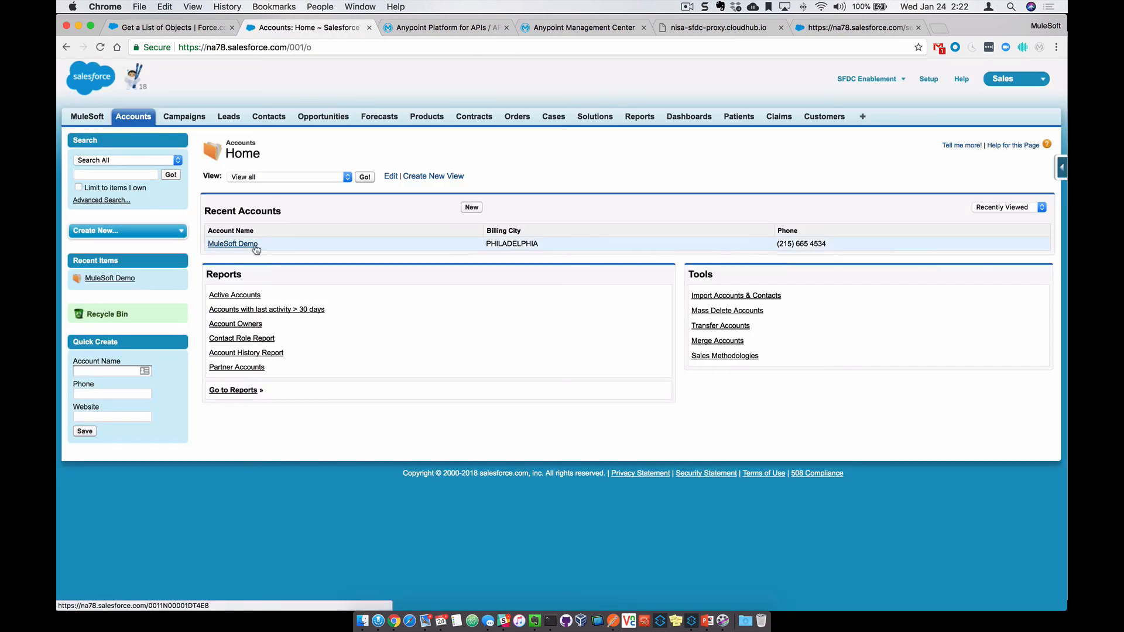
click(251, 244)
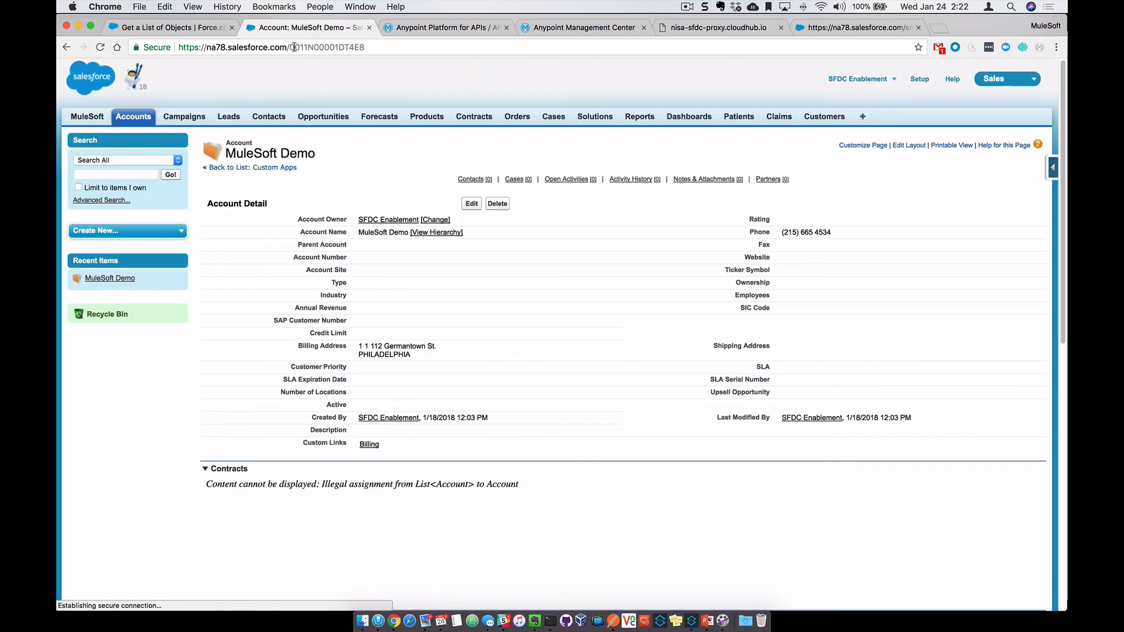
drag(289, 47, 403, 50)
key(ctrl+Up)
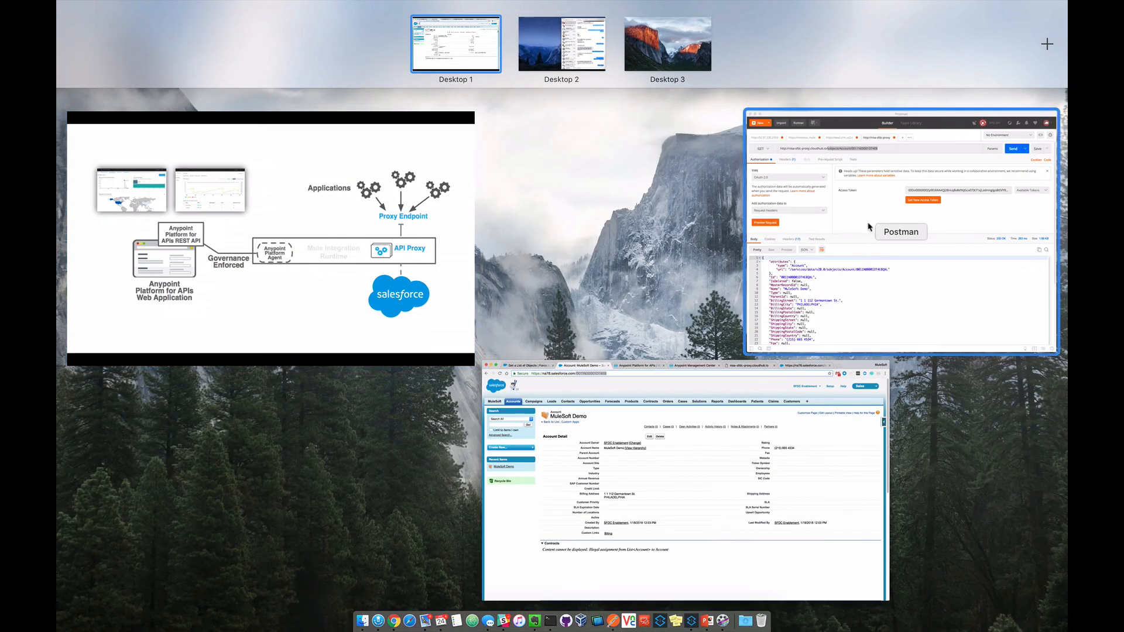
click(878, 222)
click(459, 108)
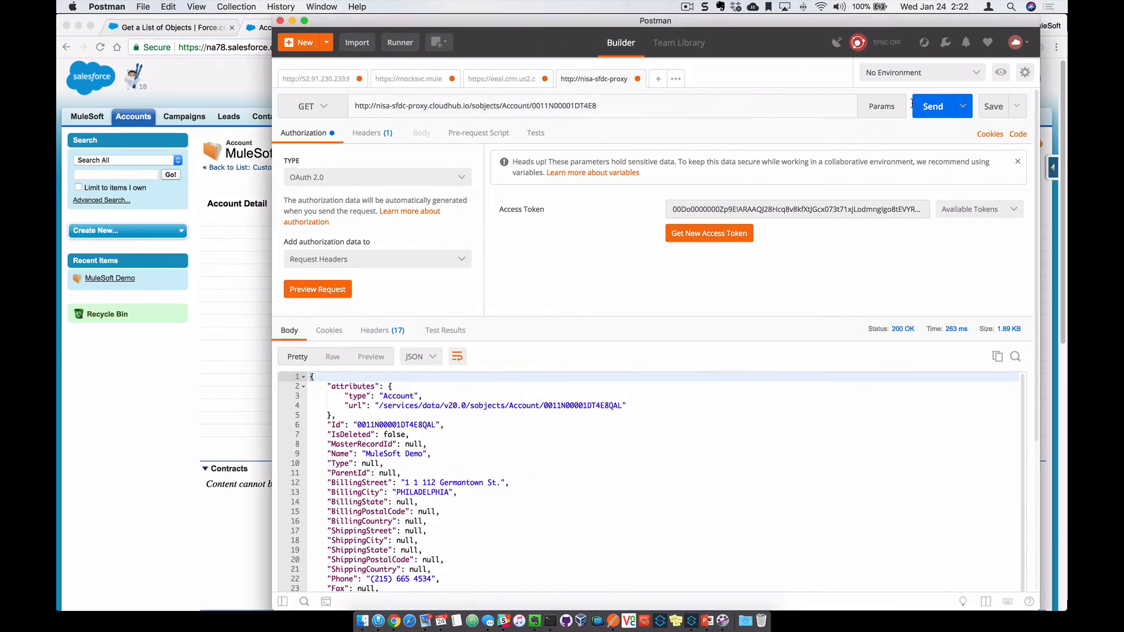
Send the GET request for the account through the proxy and look through the returned JSON body.
click(931, 106)
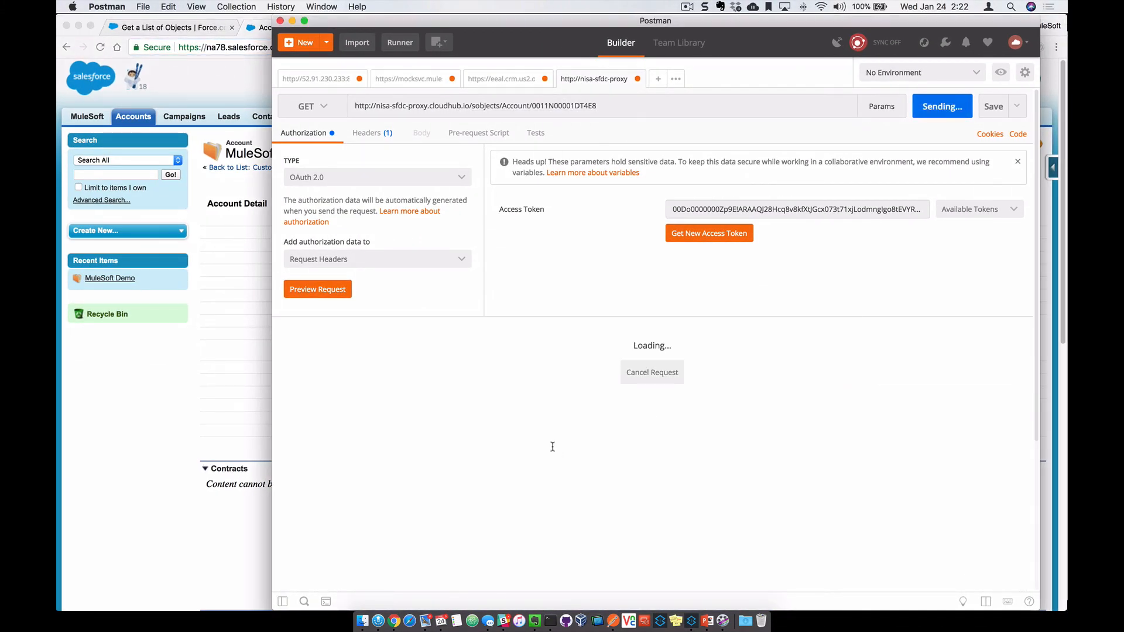
scroll(447, 471, down, 10)
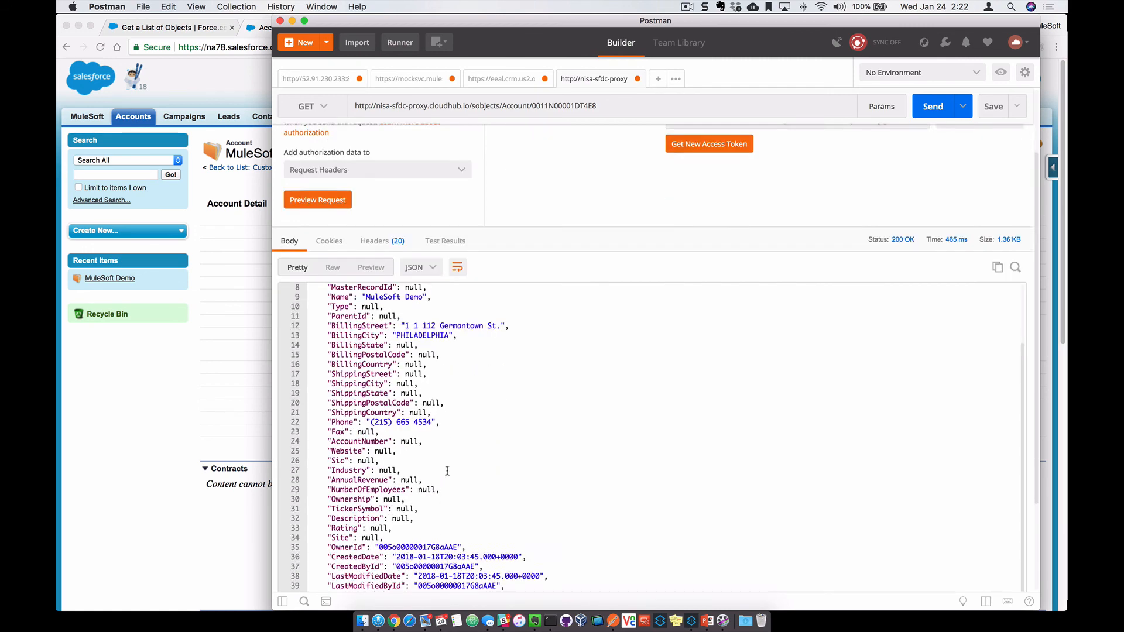
scroll(417, 328, up, 3)
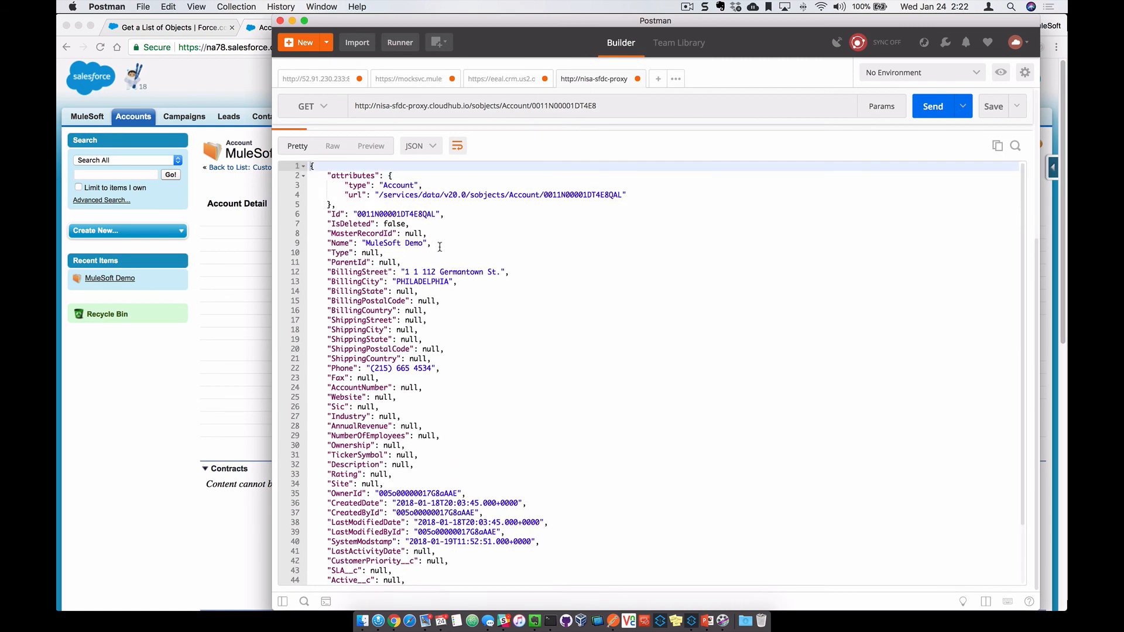
scroll(439, 246, up, 5)
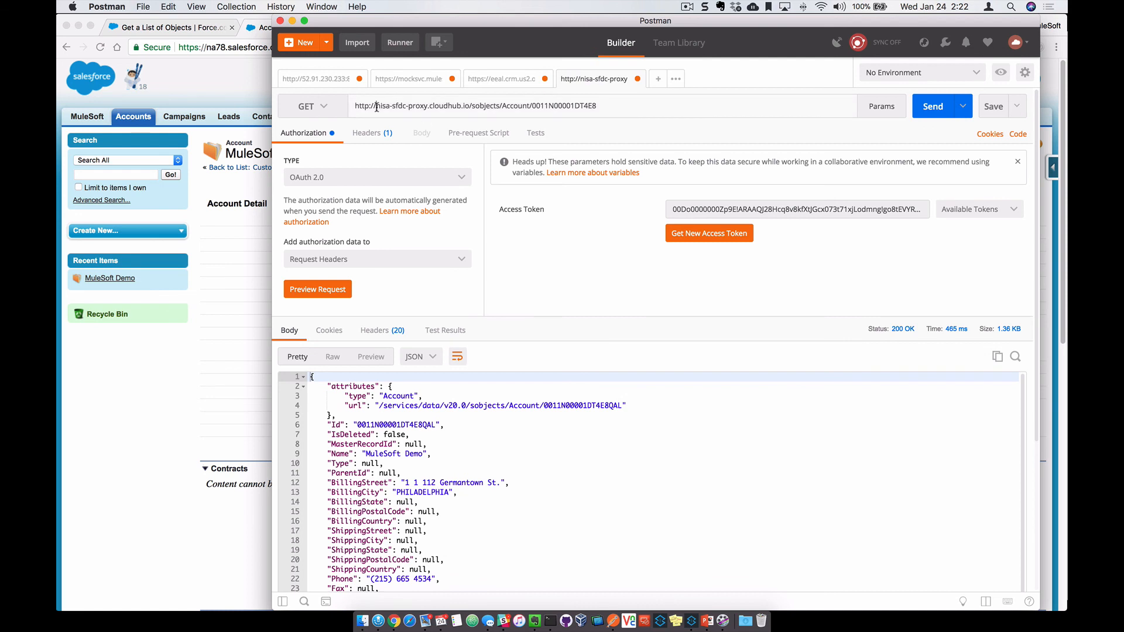
Resend the GET request three times in quick succession to go over the rate limit, and examine the response body.
click(934, 107)
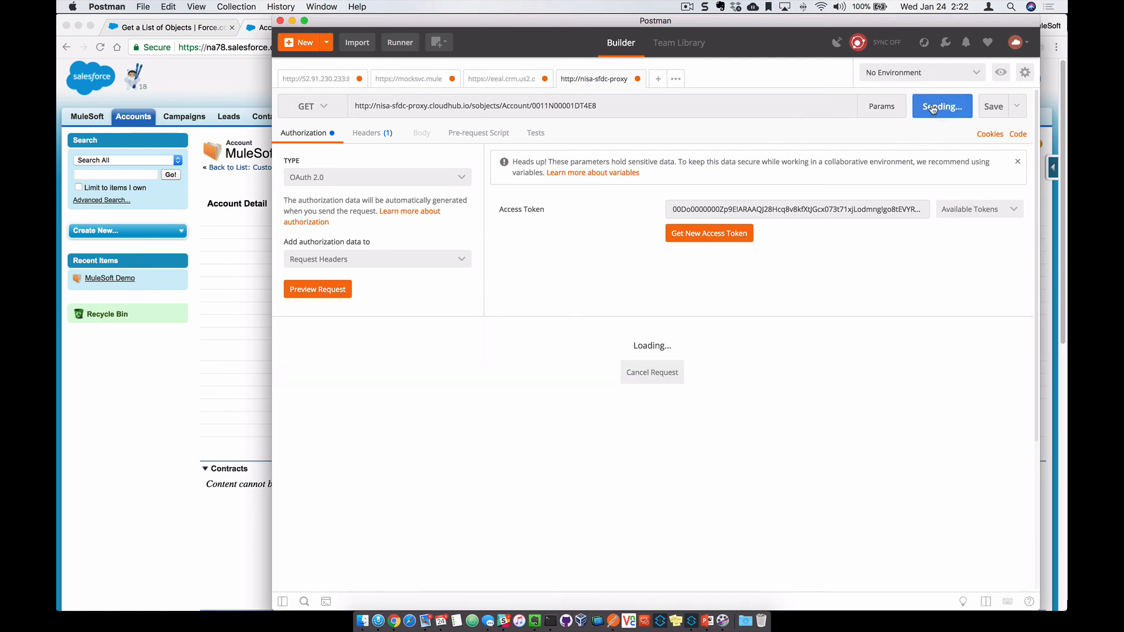
click(933, 107)
click(933, 107)
click(398, 394)
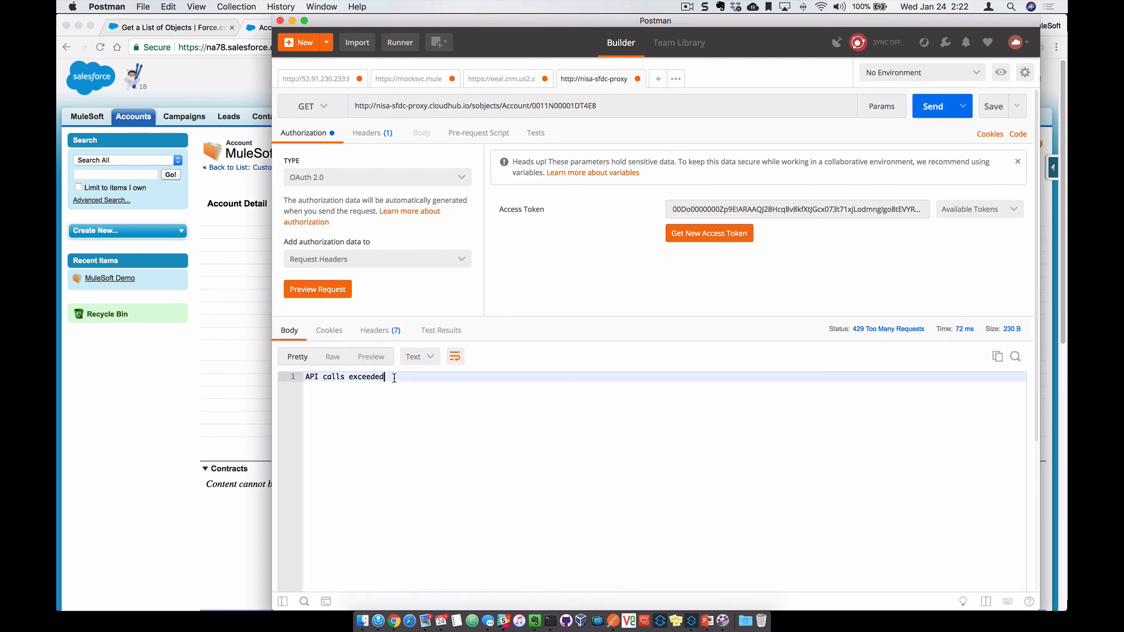
drag(394, 377, 288, 375)
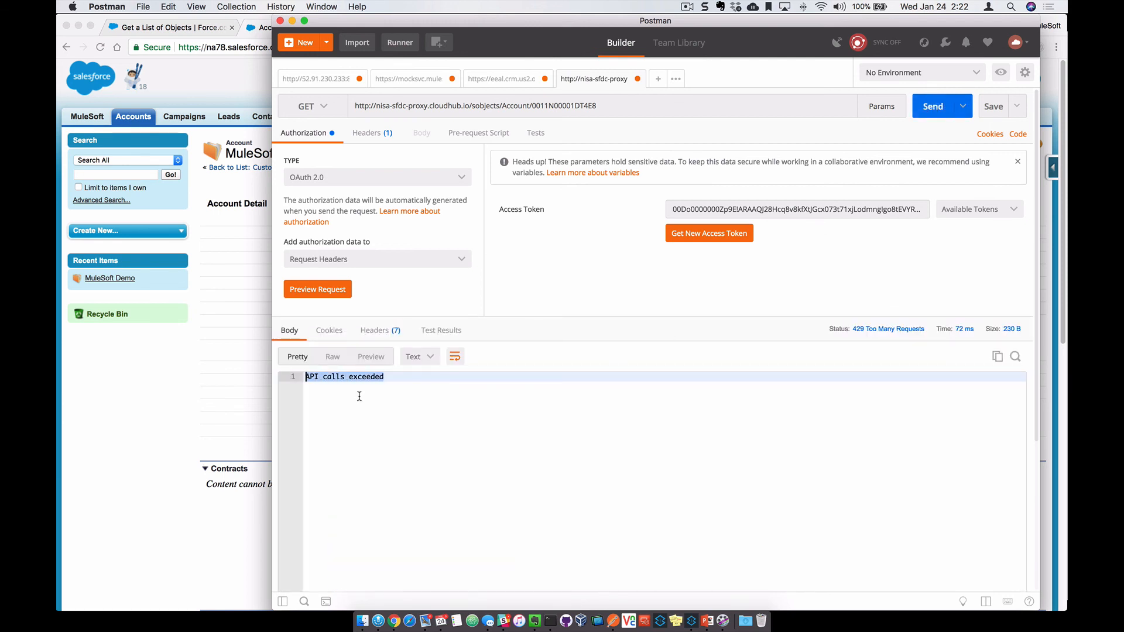
Switch to API Manager in Chrome and examine the Salesforce proxy's Requests chart over the 1h, 3h and 7d ranges.
click(186, 392)
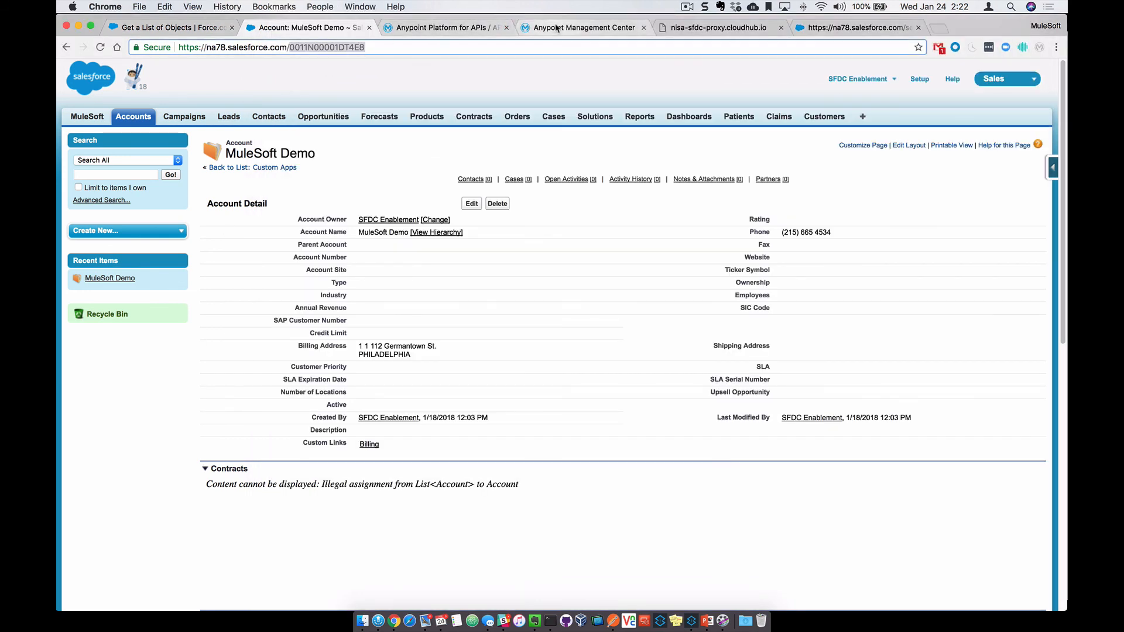
click(460, 30)
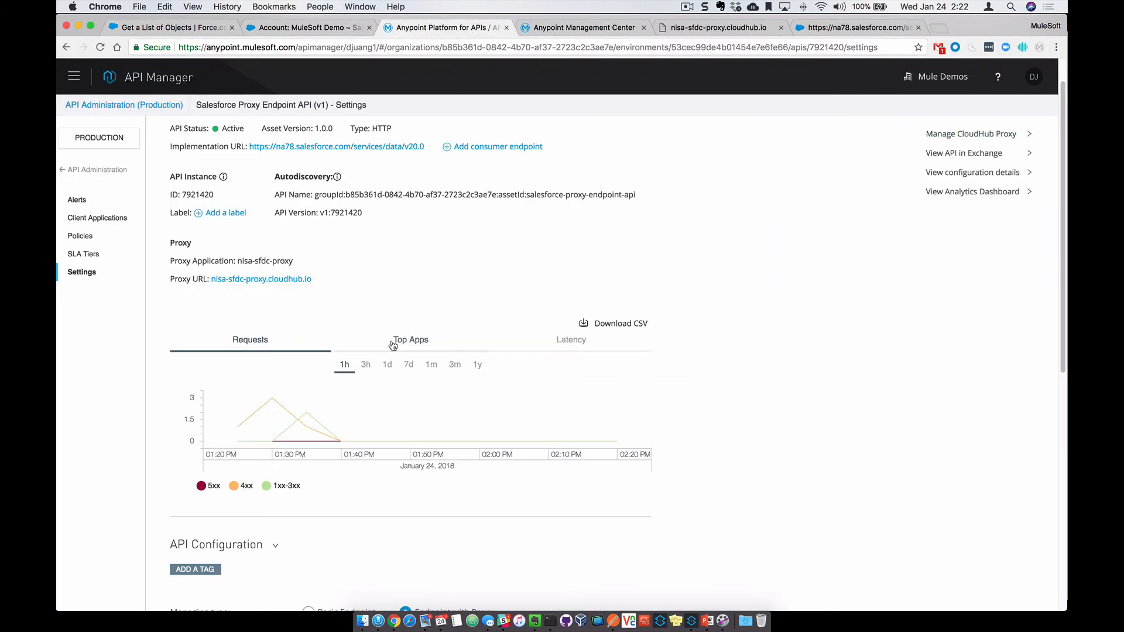
click(366, 364)
click(346, 365)
mouse_move(296, 411)
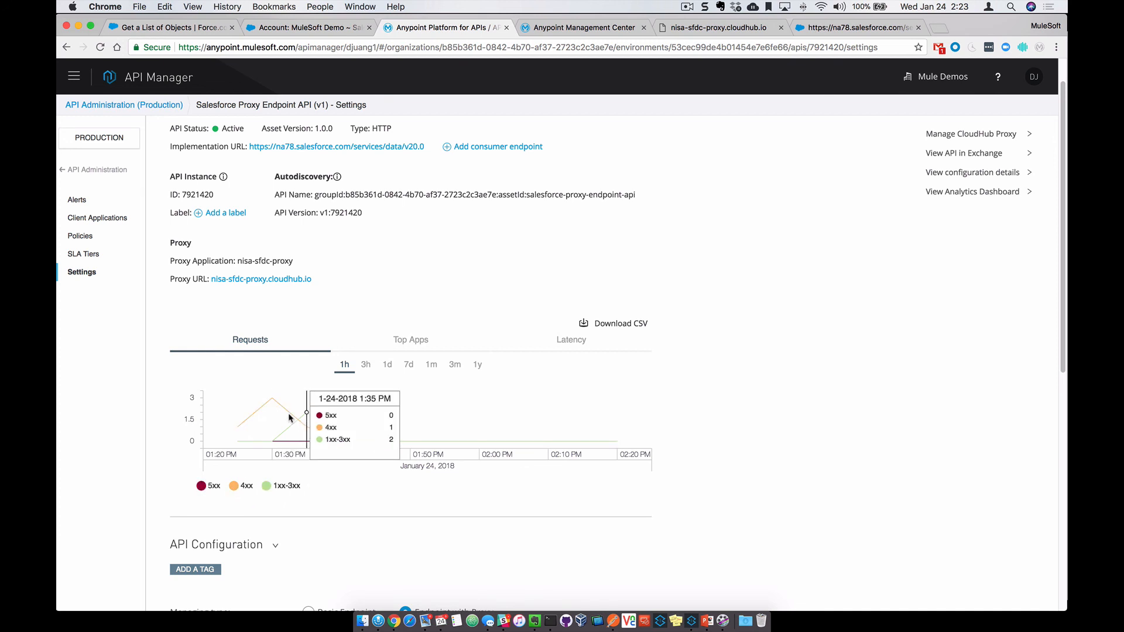
click(366, 367)
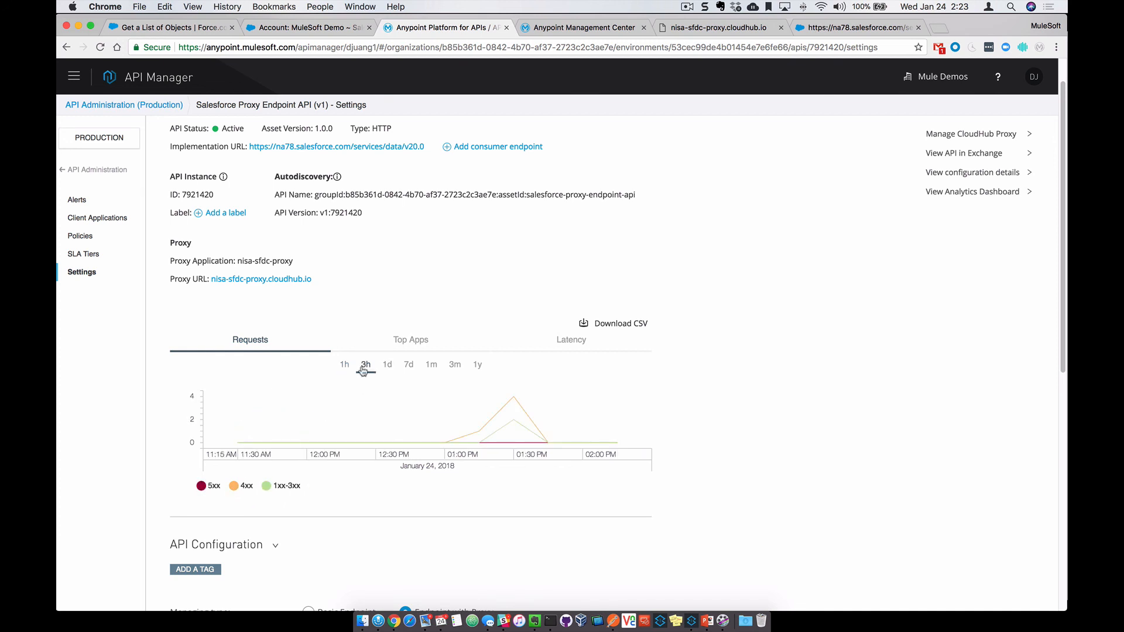
click(401, 366)
click(344, 365)
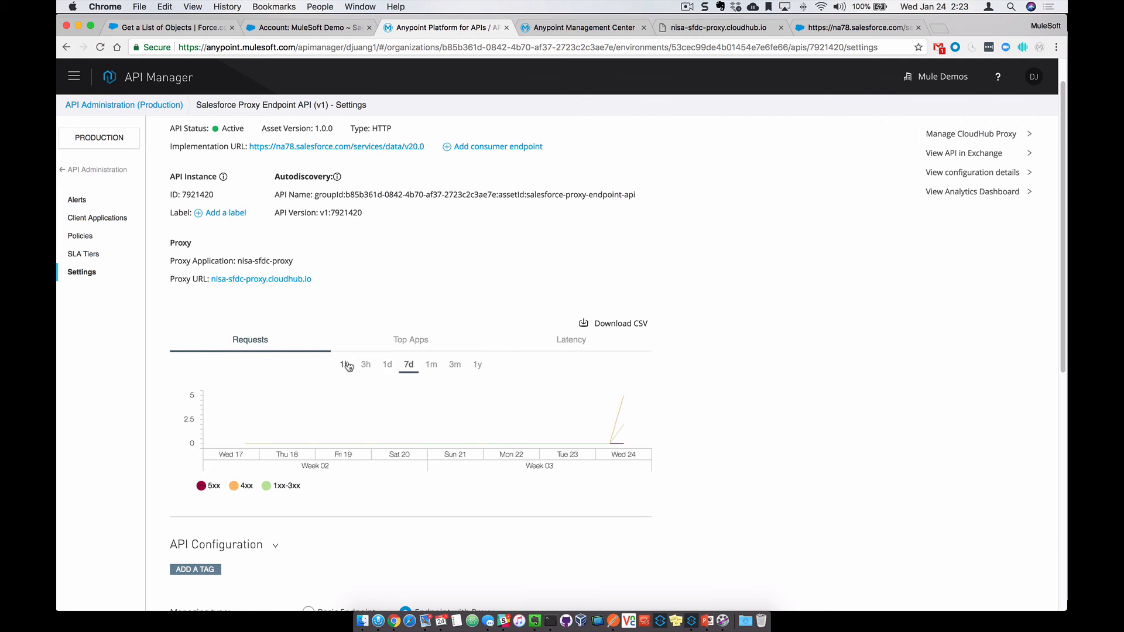